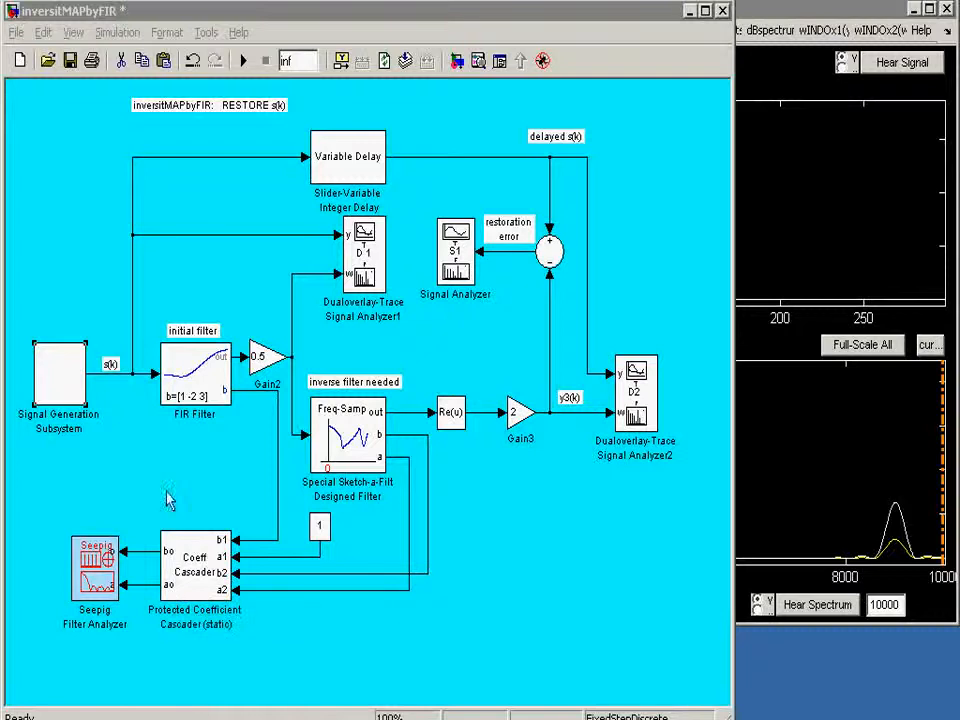
# Run the simulation and compare the signals in Dualoverlay-Trace Signal Analyzer1, suppressing and restoring one trace, before stopping the run
pyautogui.click(246, 63)
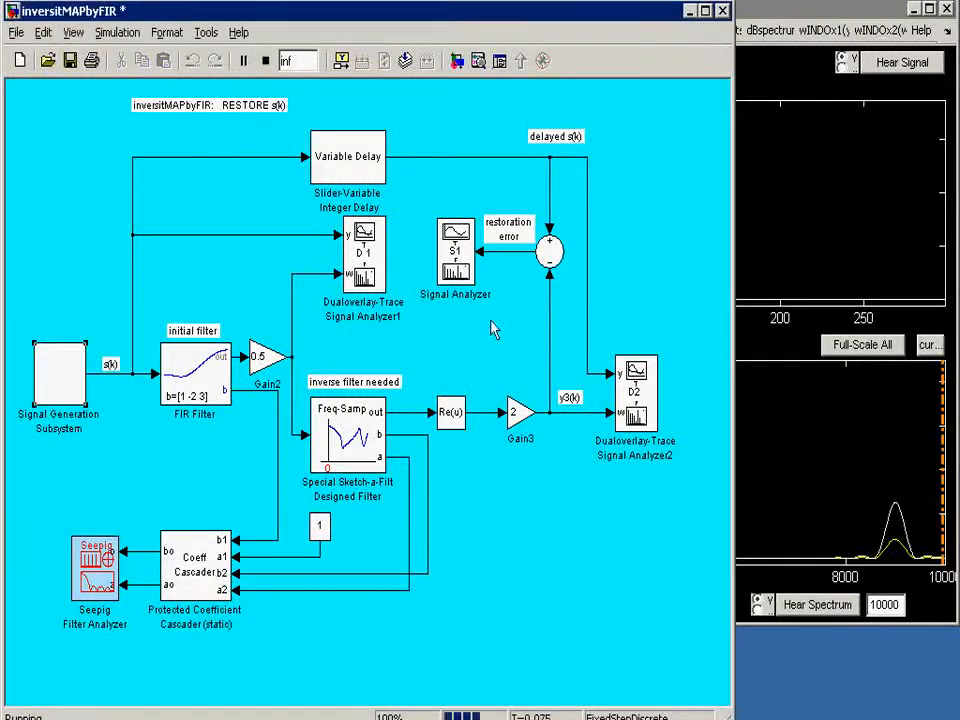
pyautogui.doubleClick(366, 262)
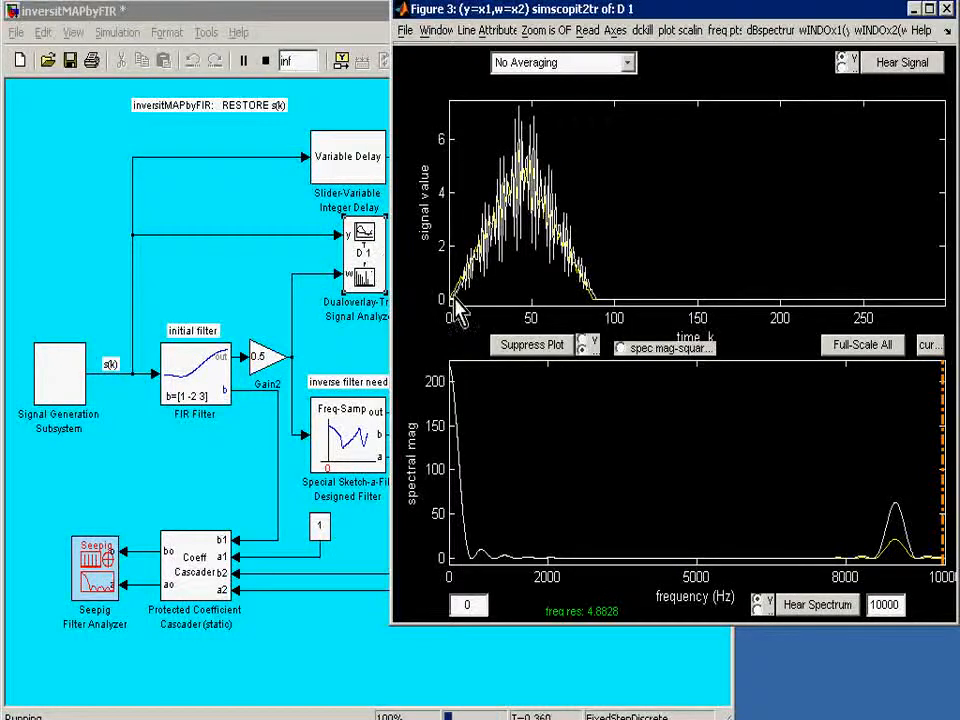
pyautogui.click(528, 347)
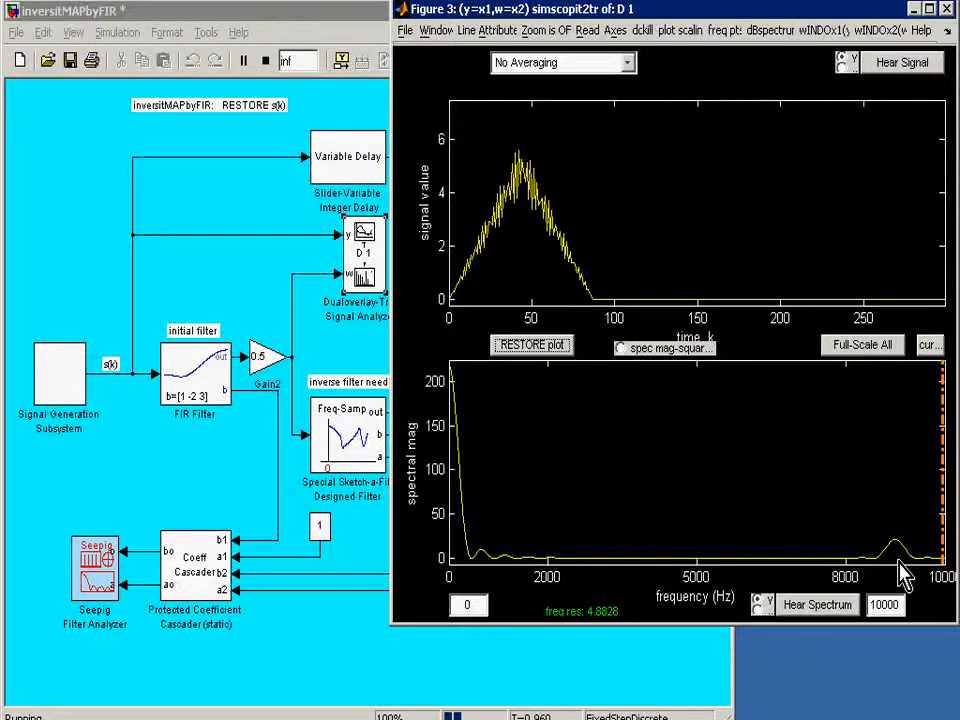
pyautogui.click(531, 346)
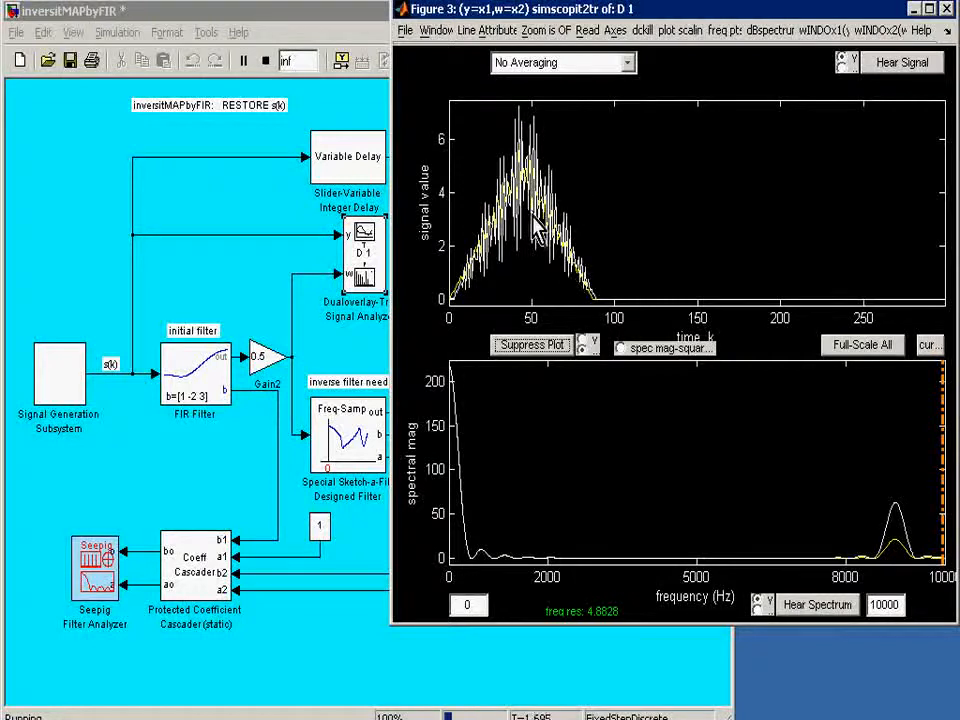
pyautogui.click(547, 348)
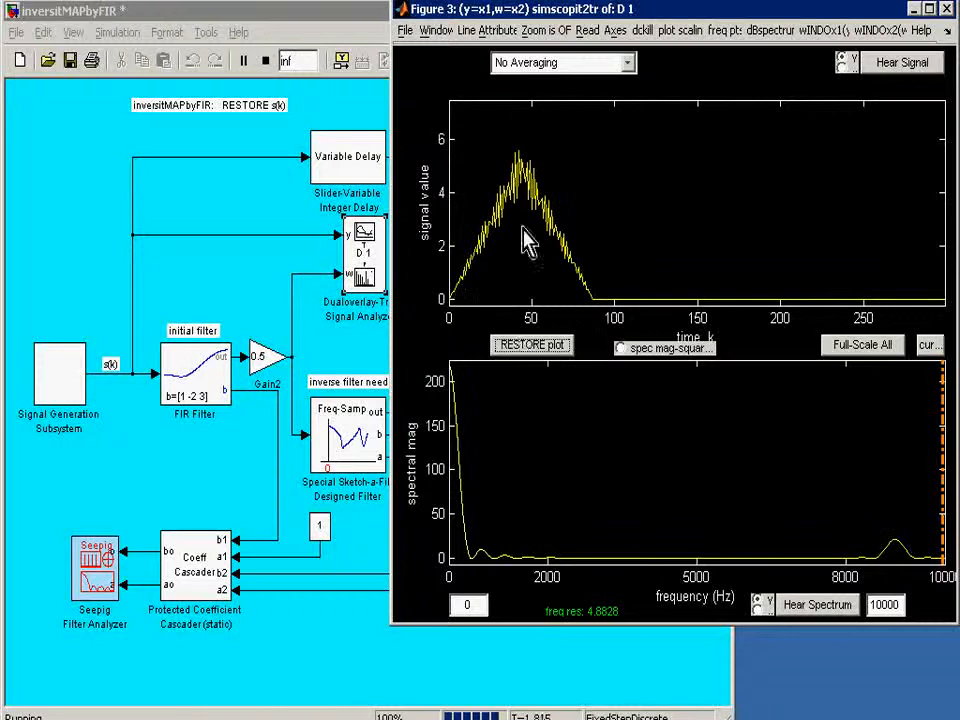
pyautogui.click(521, 351)
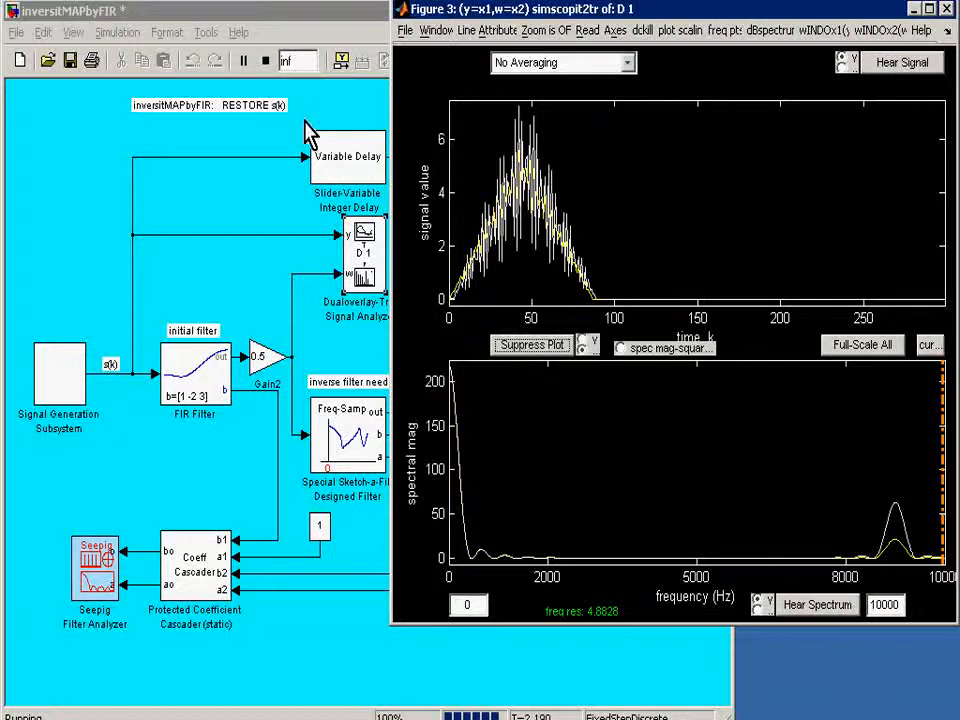
pyautogui.click(265, 61)
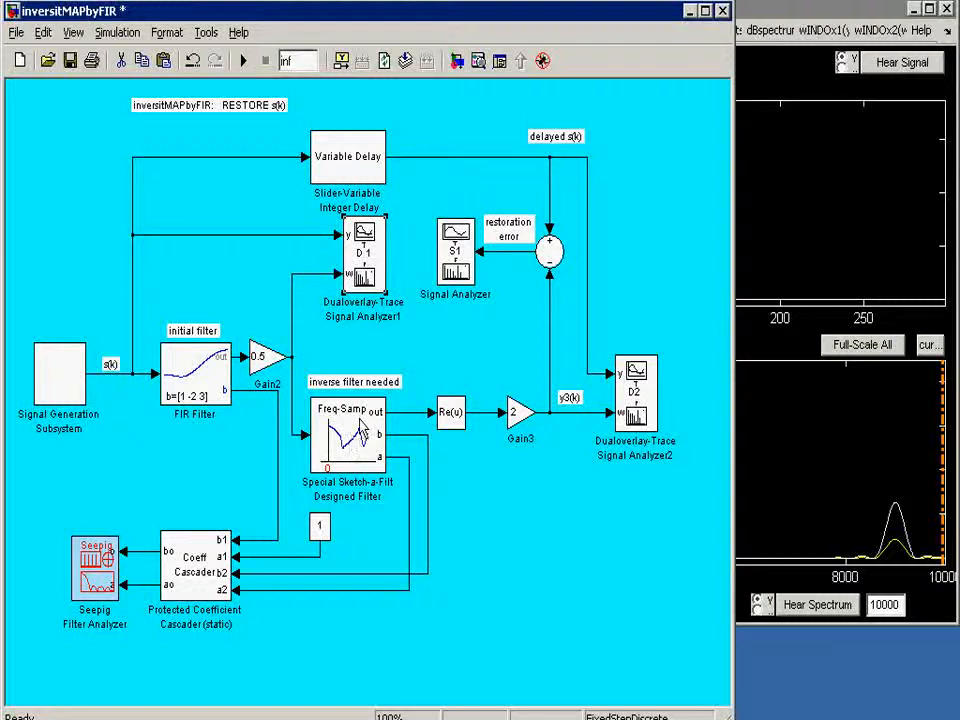
# Switch to the MATLAB command window and define the initial filter's coefficients as b=[1 -2 3]
pyautogui.hotkey('alt', 'Tab')
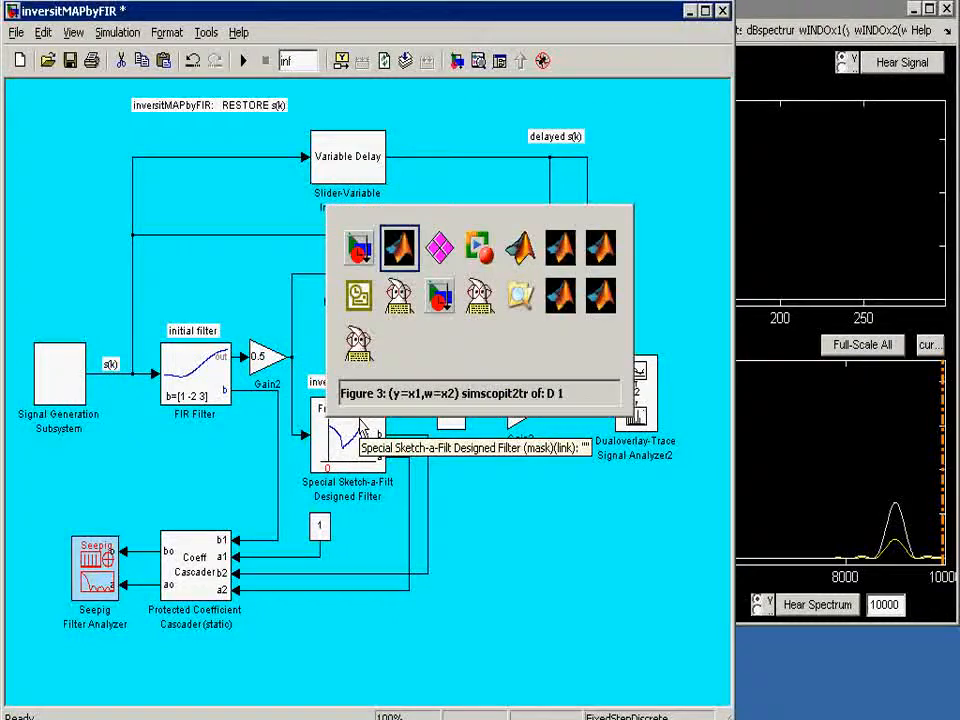
pyautogui.hotkey('alt', 'Tab')
pyautogui.hotkey('alt', 'Tab')
pyautogui.hotkey('alt', 'Tab')
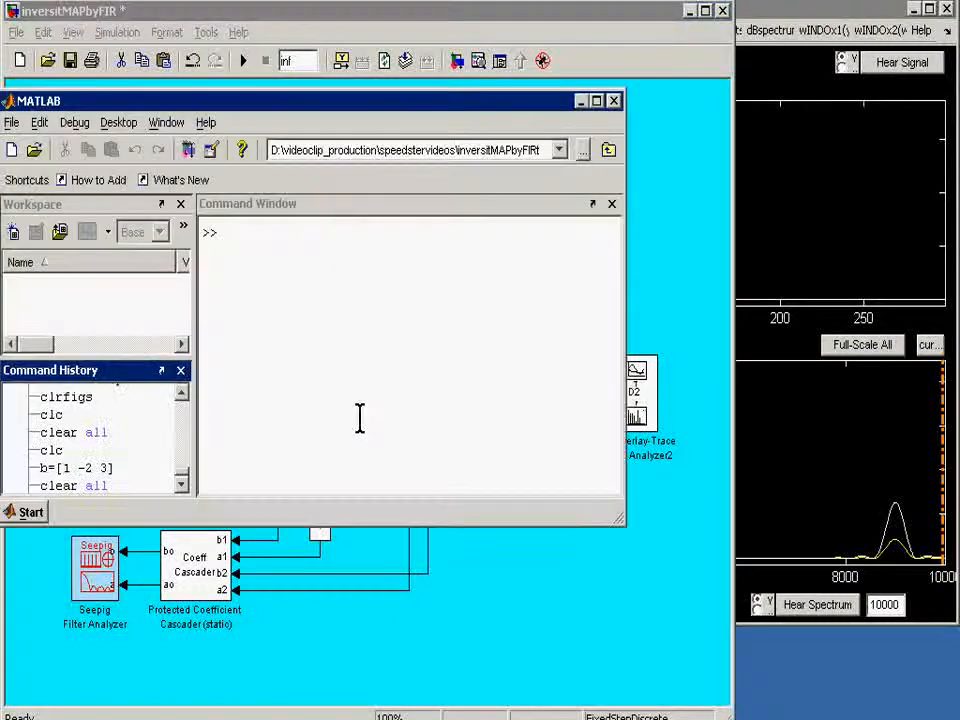
pyautogui.click(232, 240)
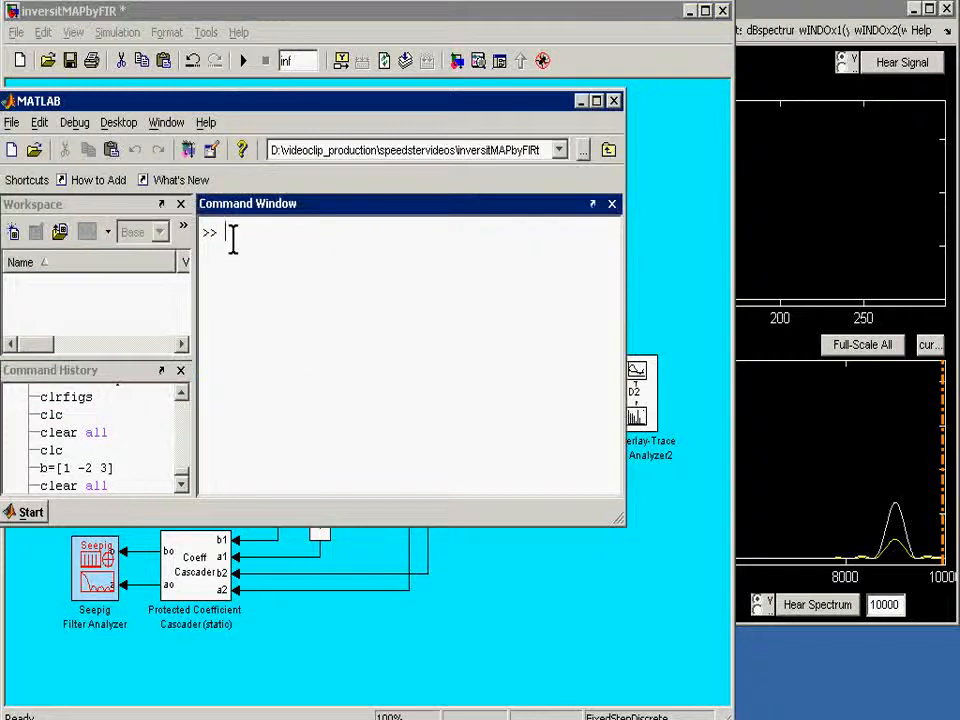
pyautogui.write('b')
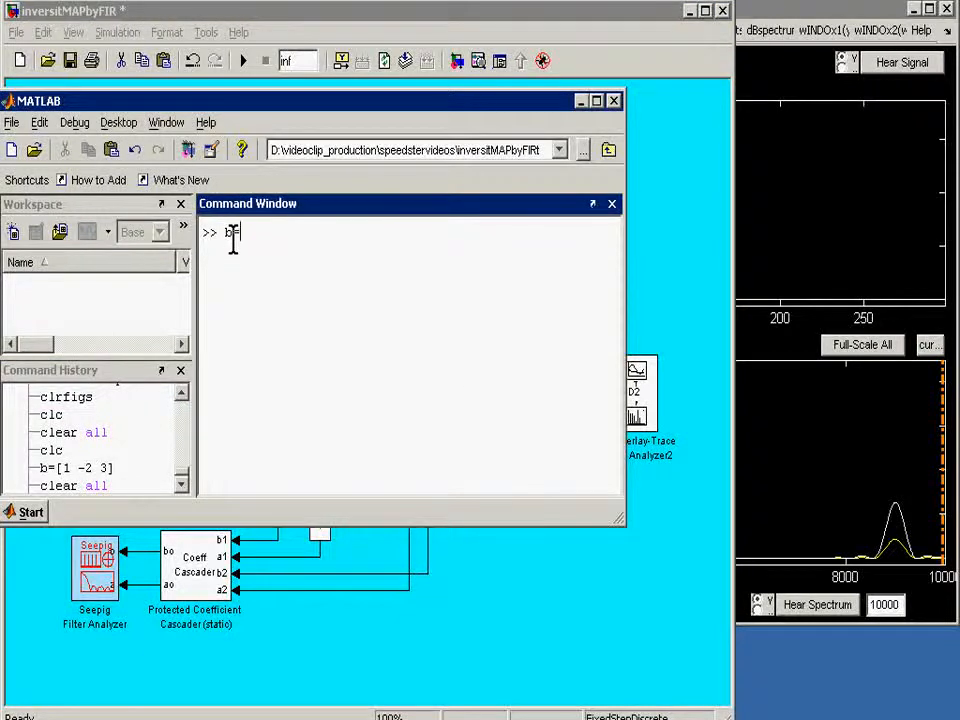
pyautogui.write('=[]')
pyautogui.write('1 -2 3')
pyautogui.press('Return')
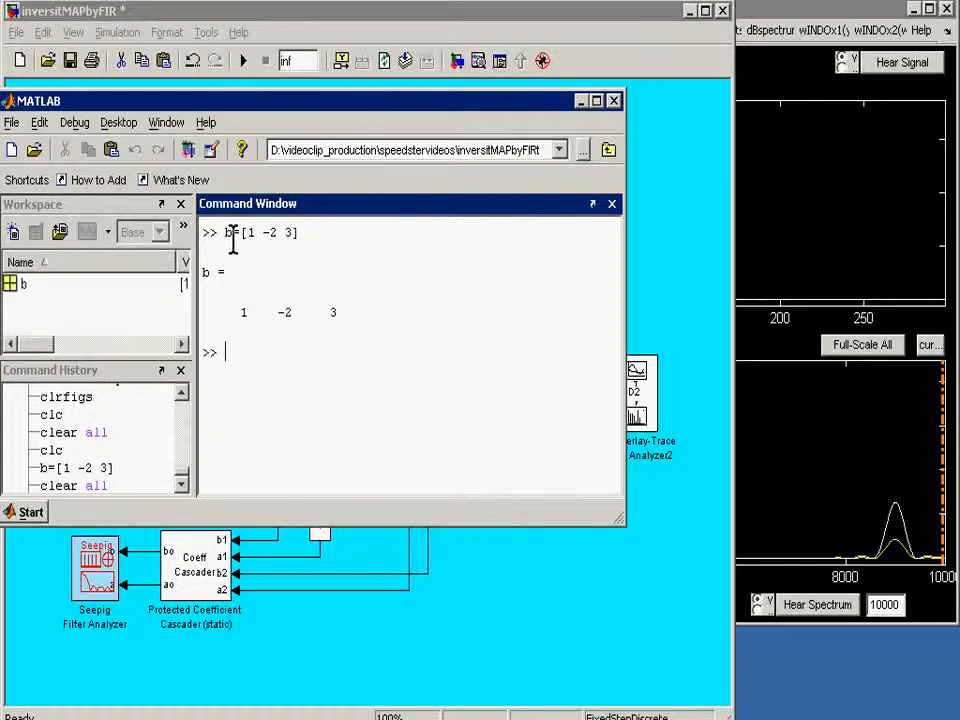
# Open the Special Sketch-a-Filt Designed Filter block and import workspace variable b as the guest filter's numerator
pyautogui.click(660, 90)
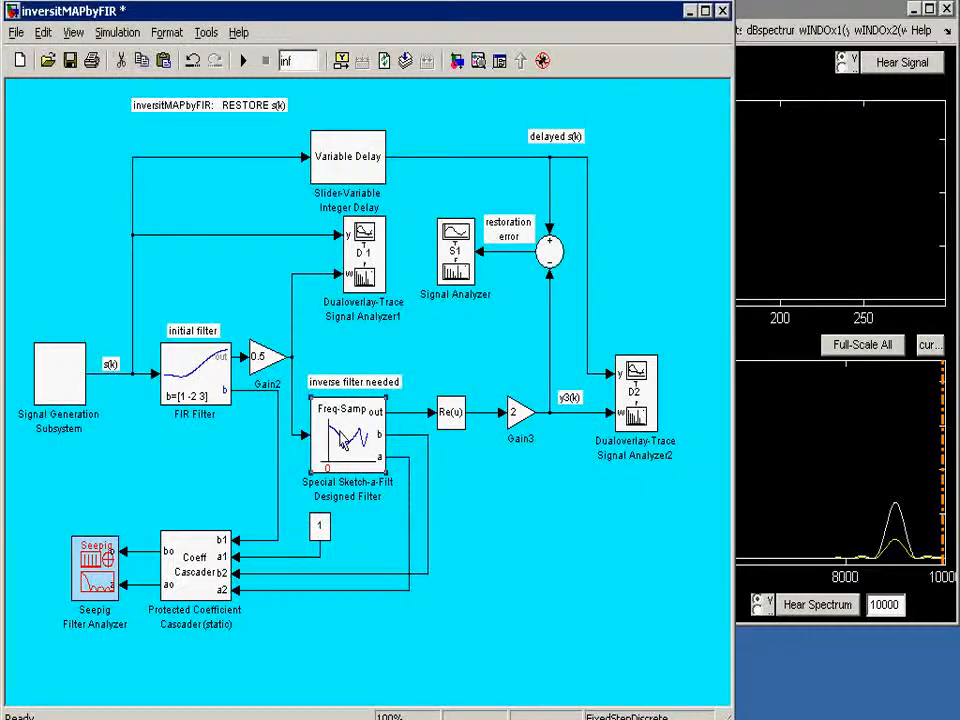
pyautogui.doubleClick(341, 440)
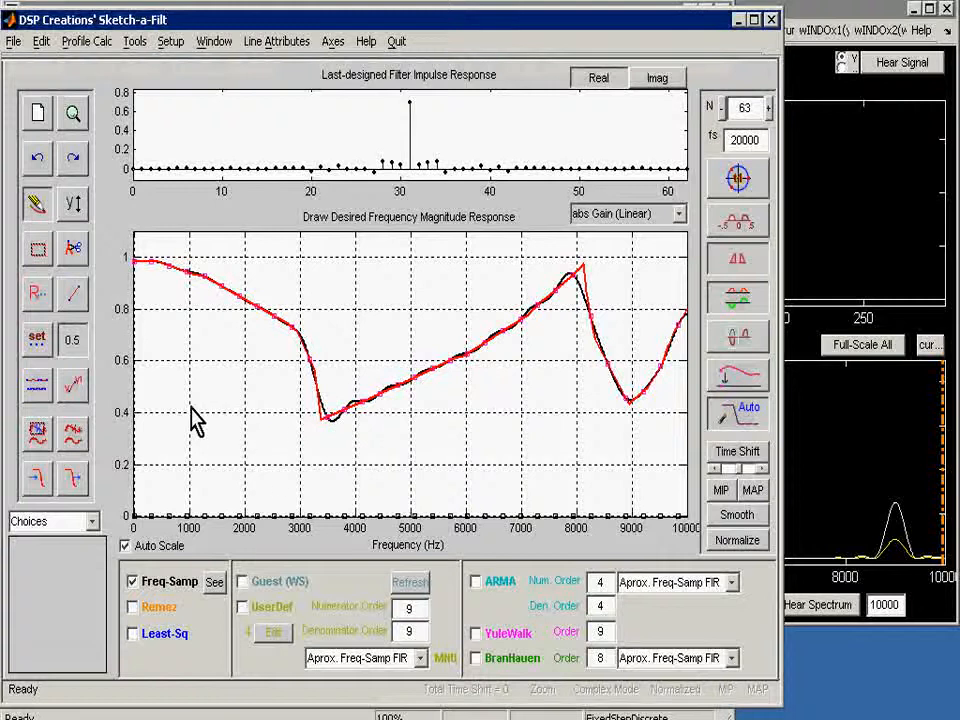
pyautogui.click(13, 41)
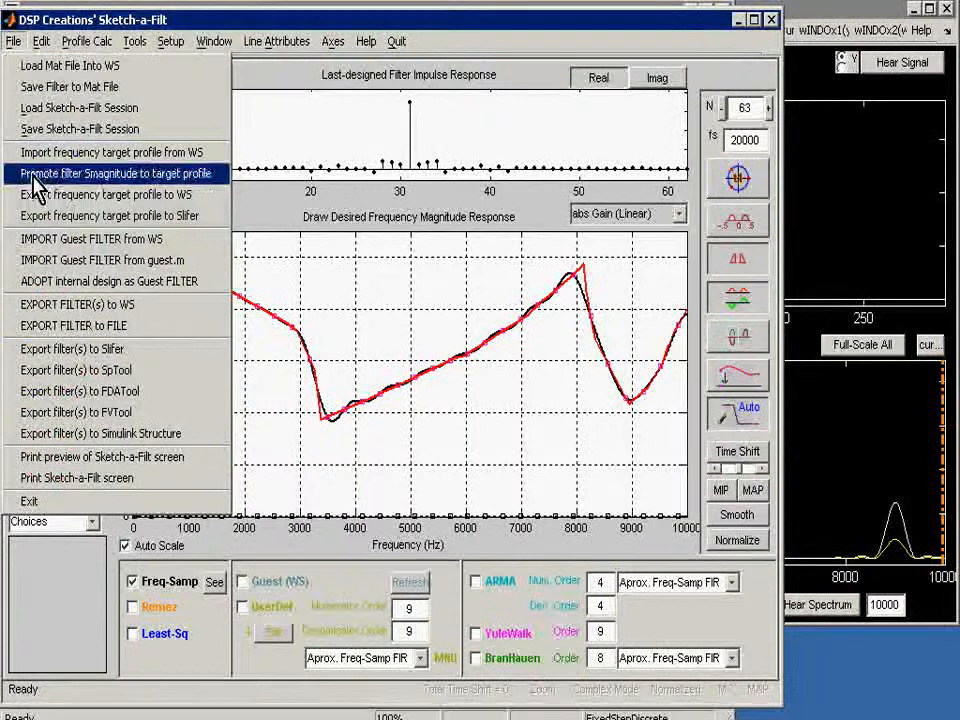
pyautogui.click(50, 240)
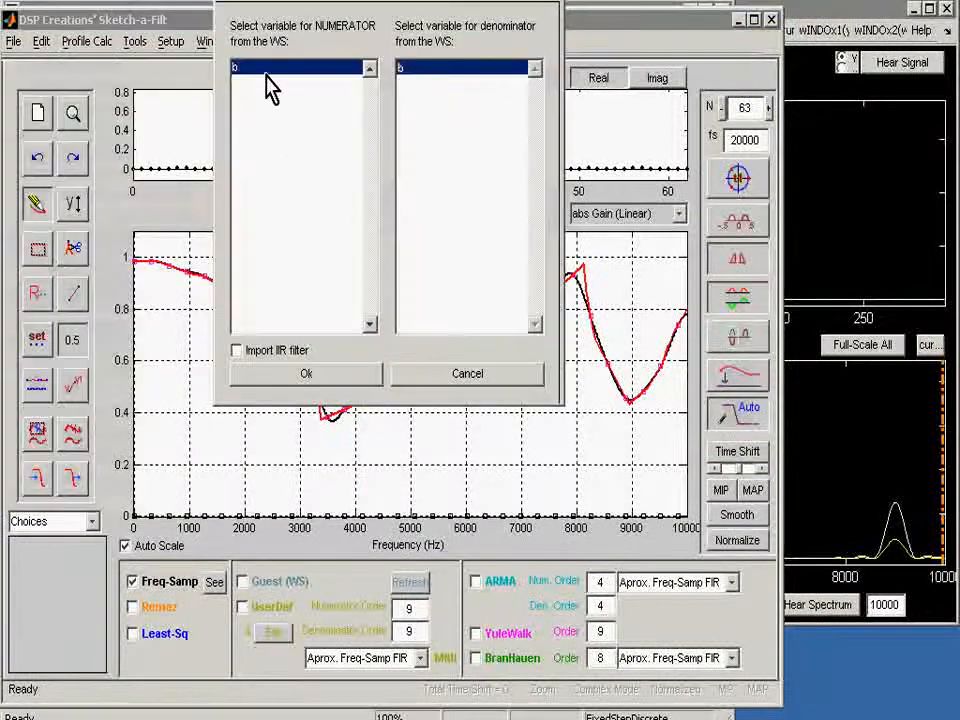
pyautogui.click(285, 379)
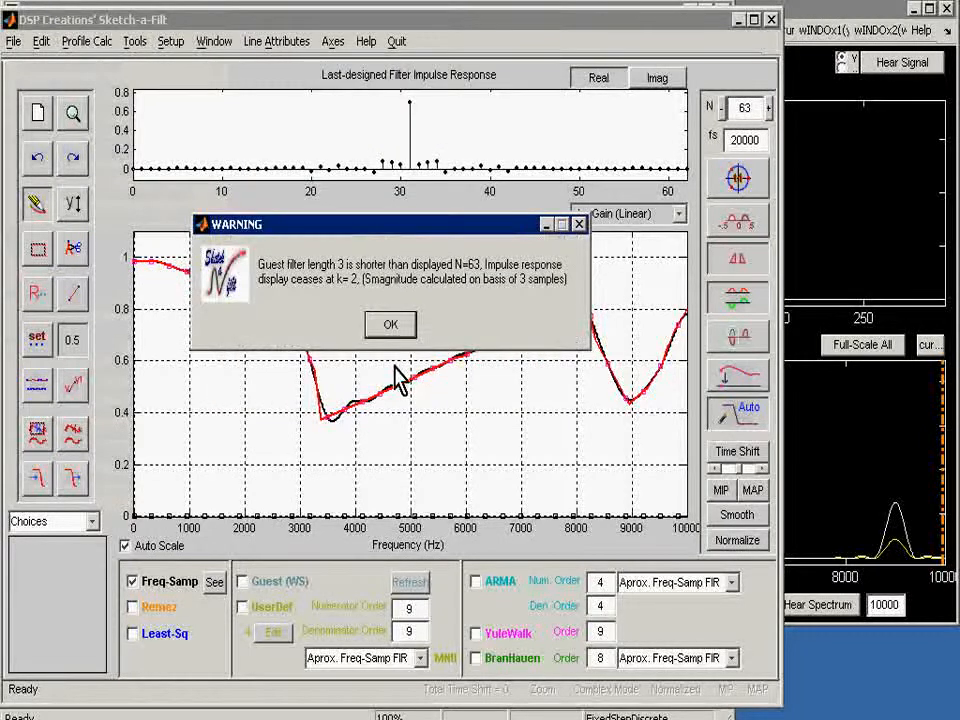
pyautogui.click(391, 323)
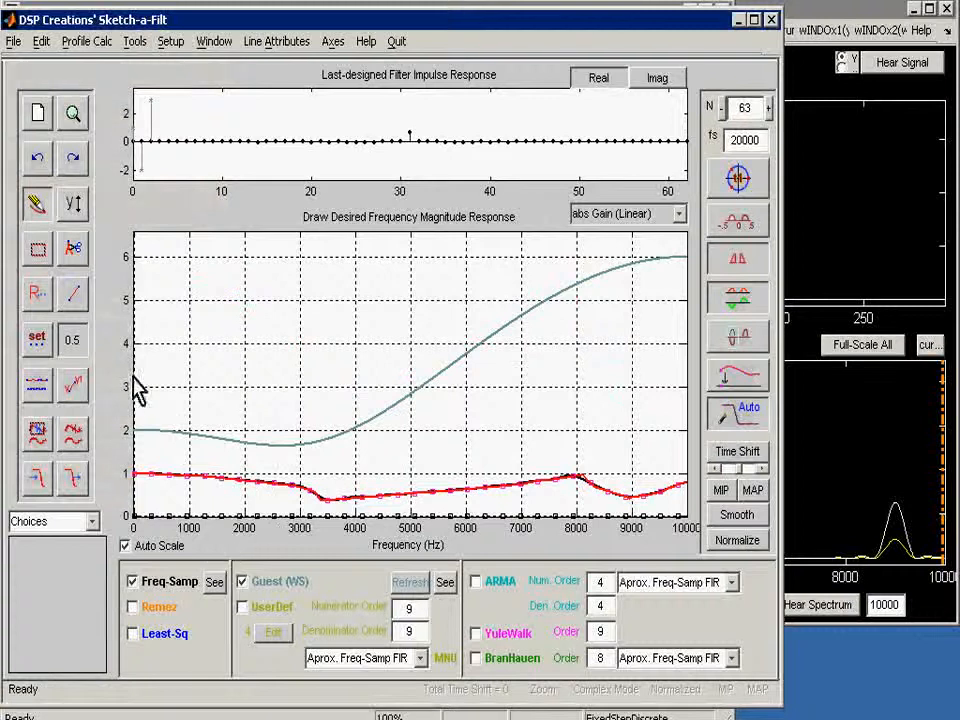
# Clear the existing drawn target profile and promote the guest design's Smagnitude to the target profile
pyautogui.click(35, 114)
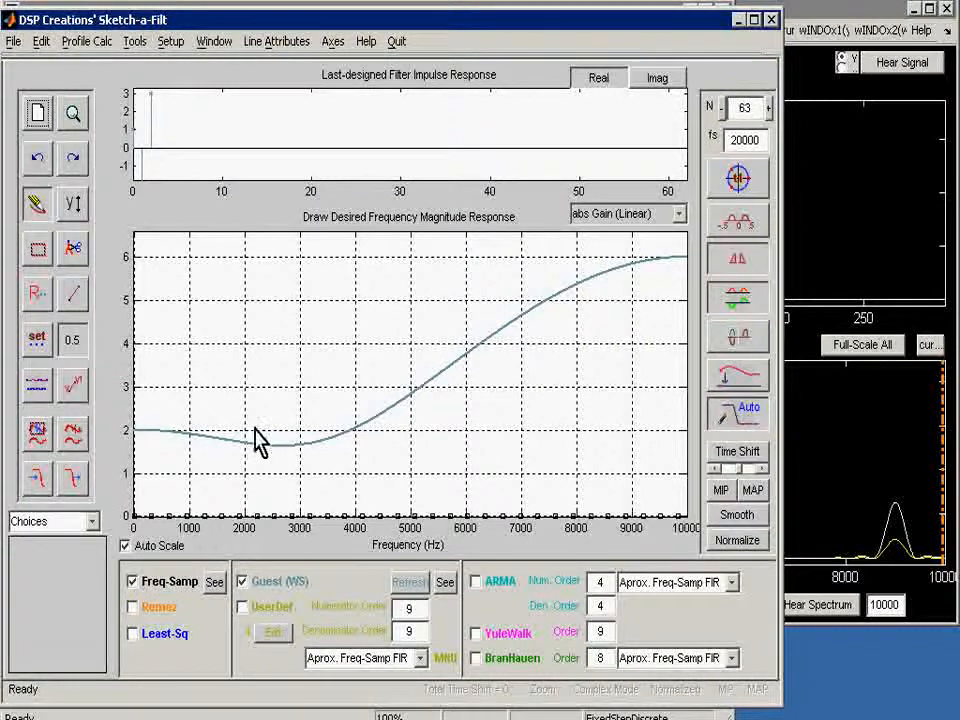
pyautogui.click(13, 43)
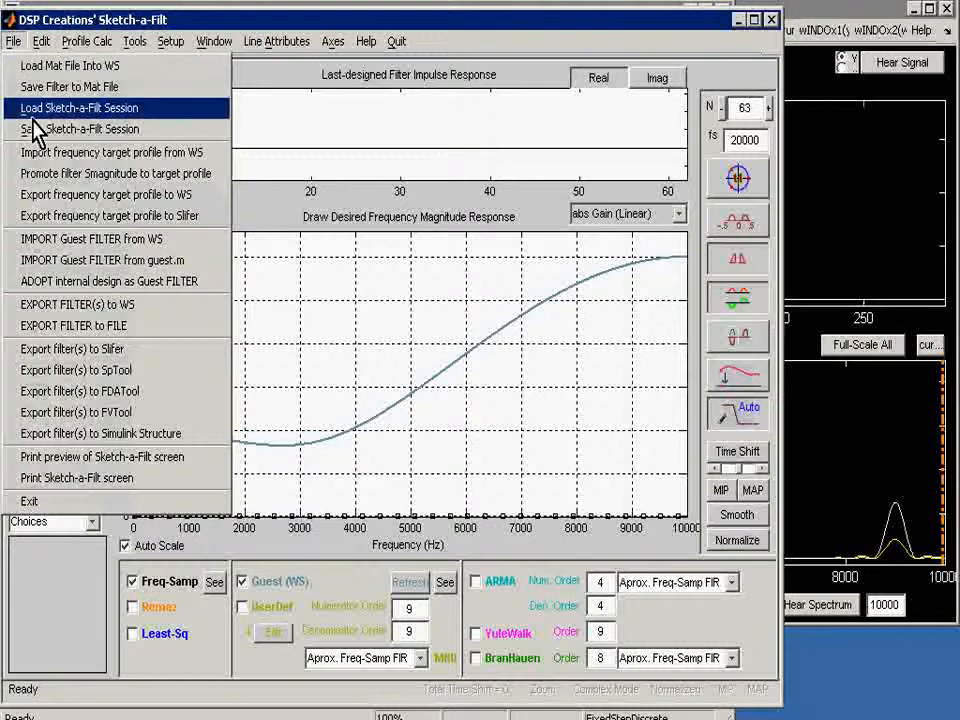
pyautogui.click(65, 185)
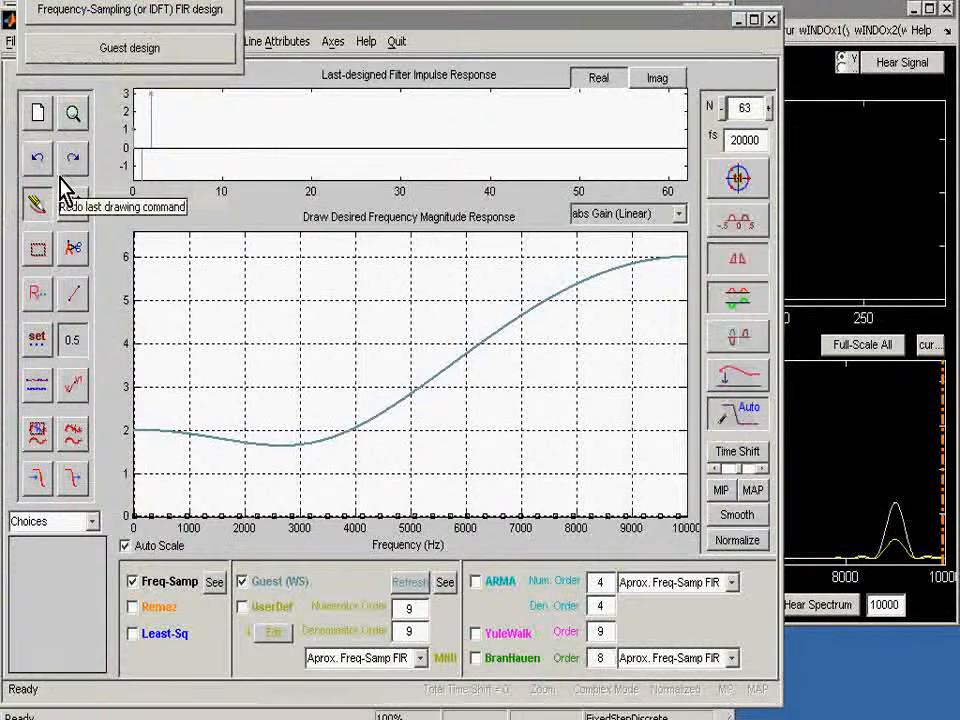
pyautogui.click(106, 48)
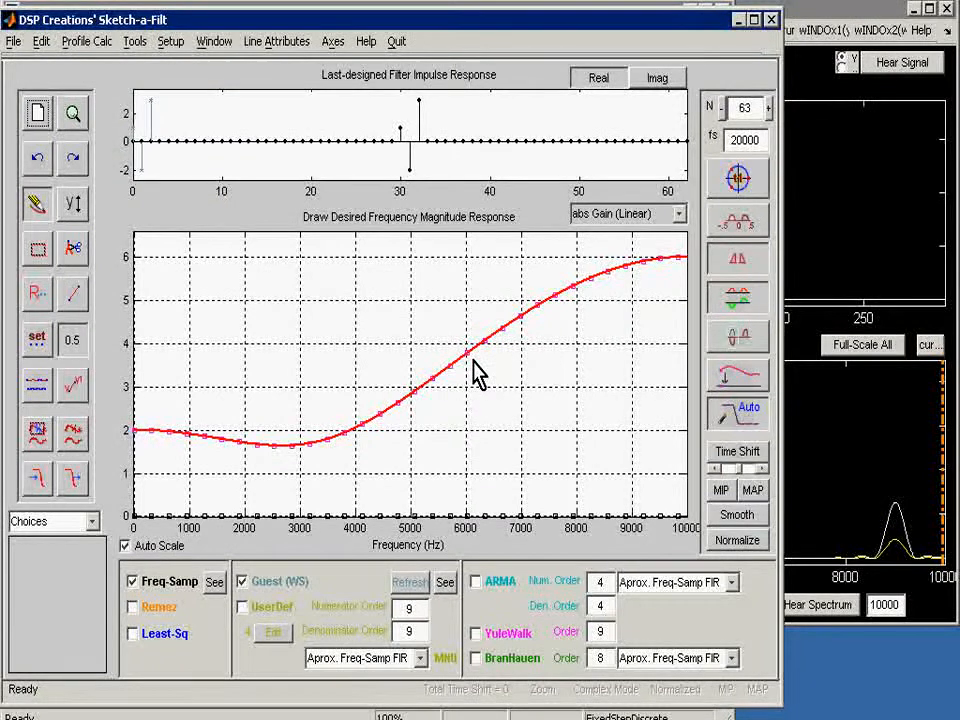
# In the Target Profile Calculator, compute the reciprocal 1./A of the profile and store the result in B
pyautogui.click(88, 42)
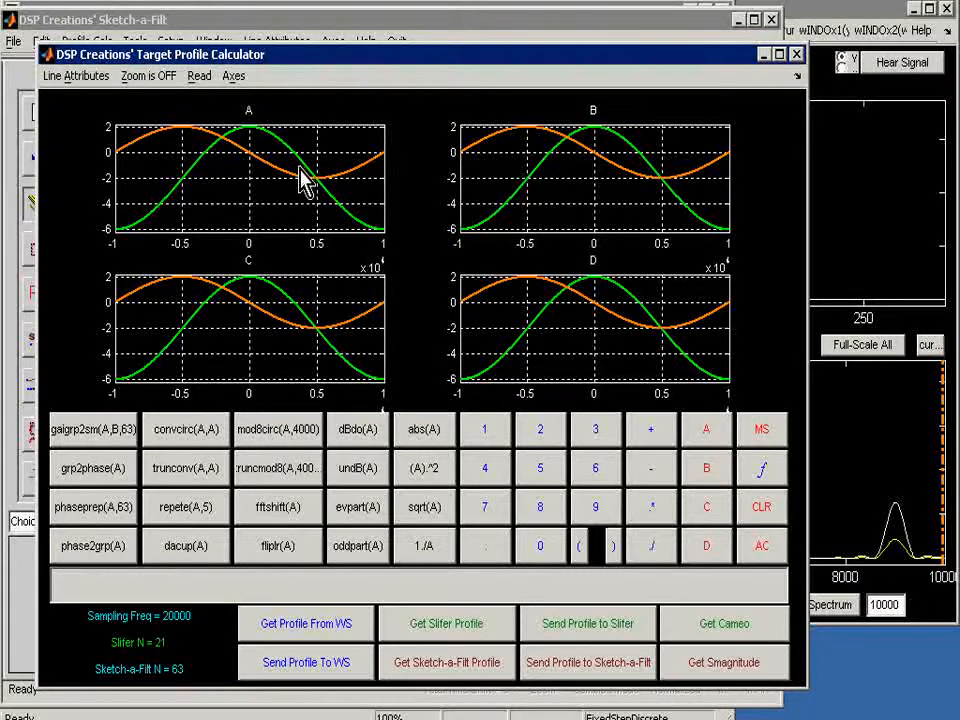
pyautogui.click(429, 566)
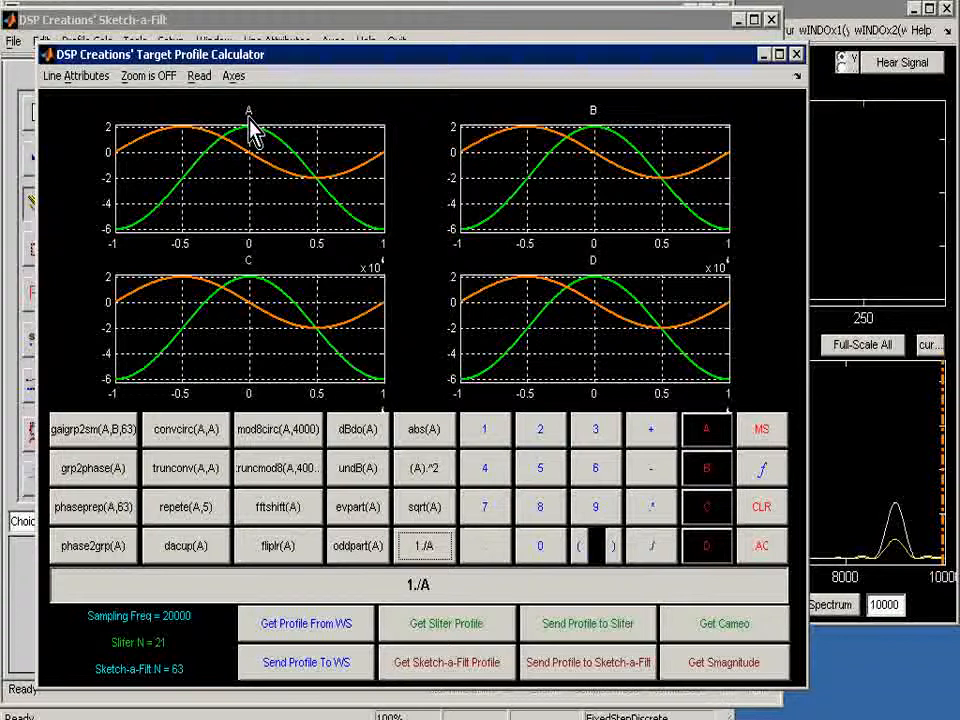
pyautogui.click(768, 437)
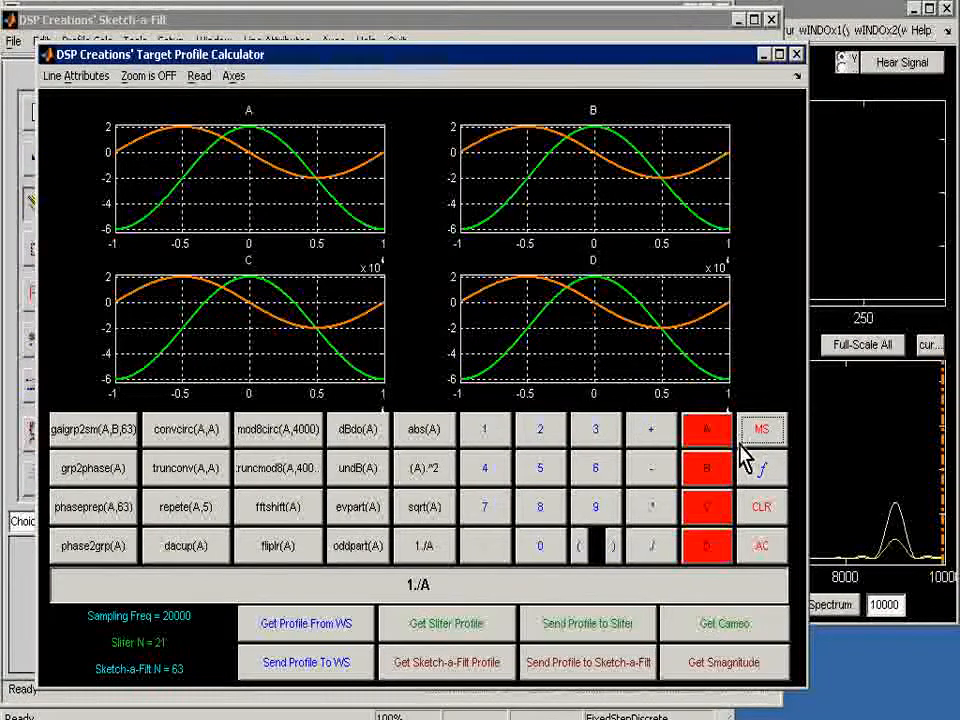
pyautogui.click(707, 485)
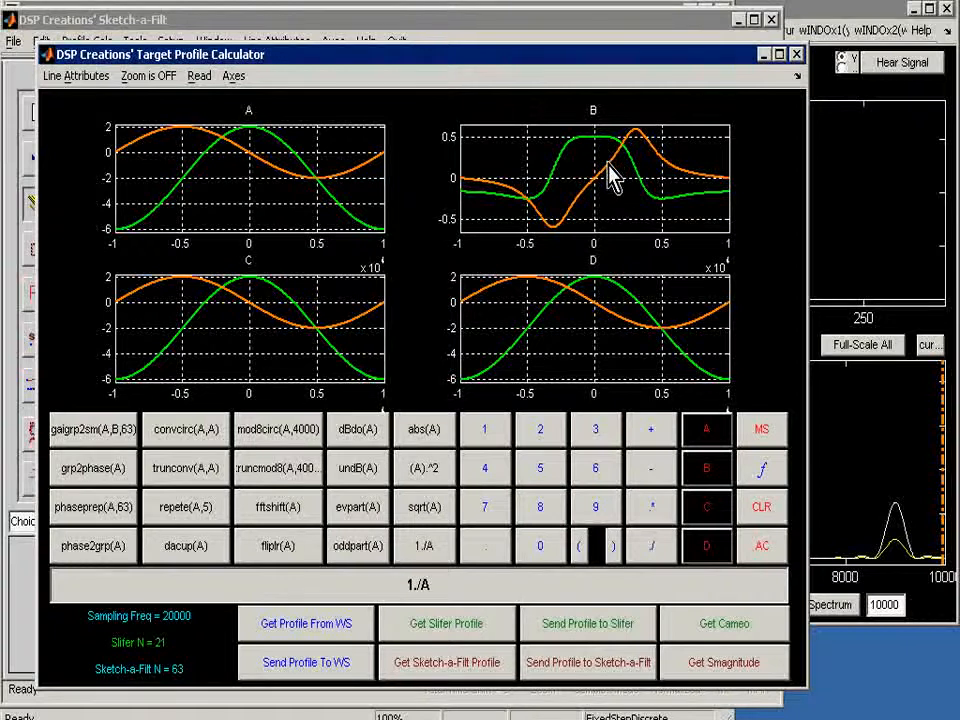
# Send profile B from the calculator to Sketch-a-Filt and minimize the calculator
pyautogui.click(595, 675)
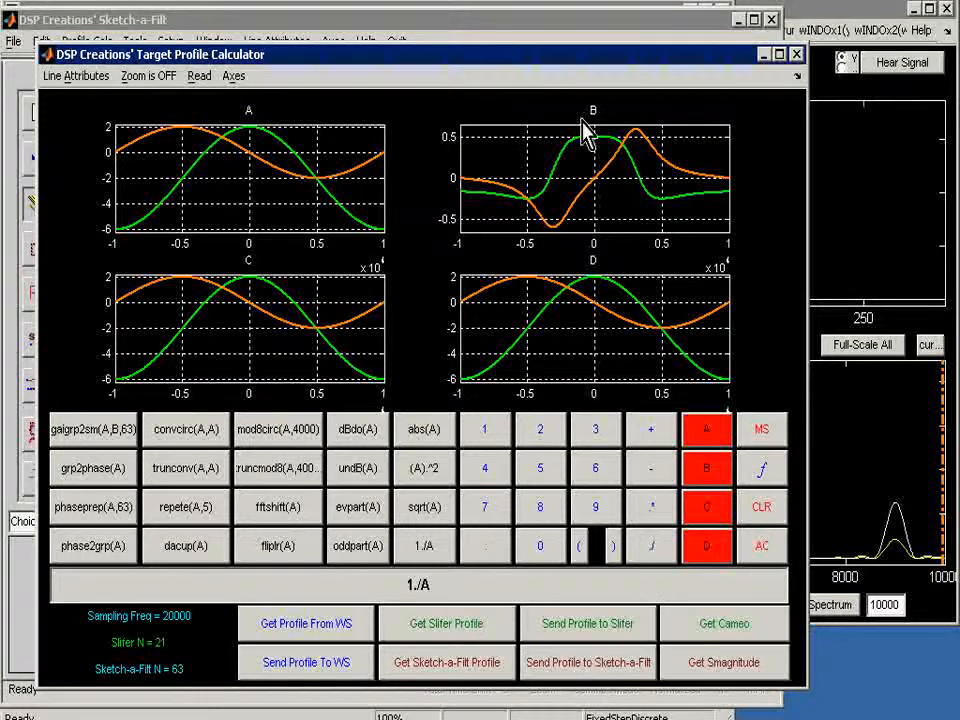
pyautogui.click(707, 468)
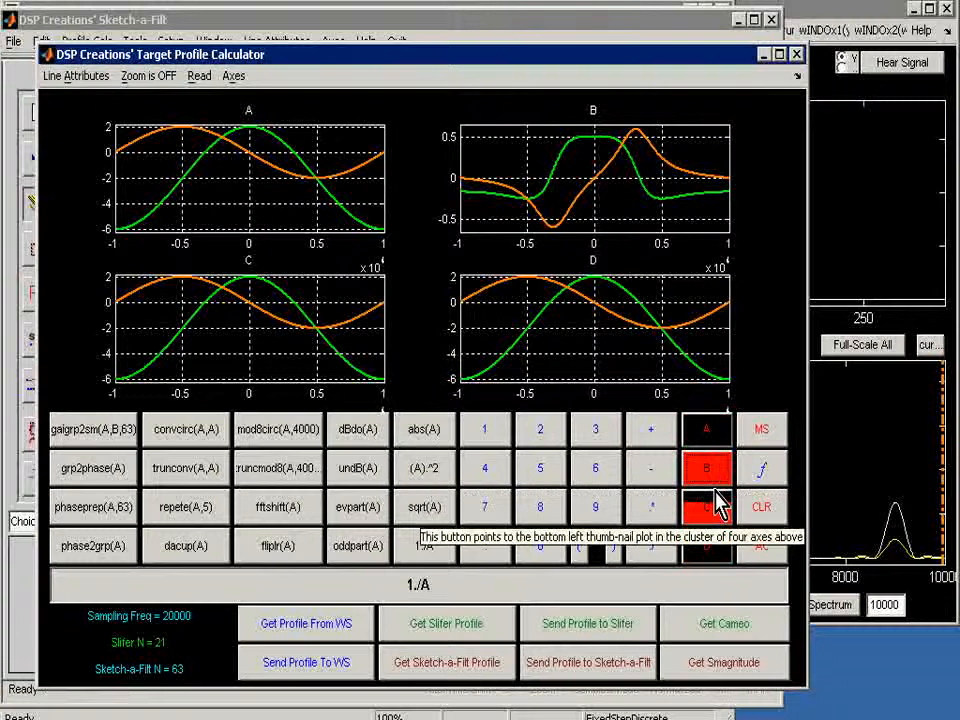
pyautogui.click(707, 462)
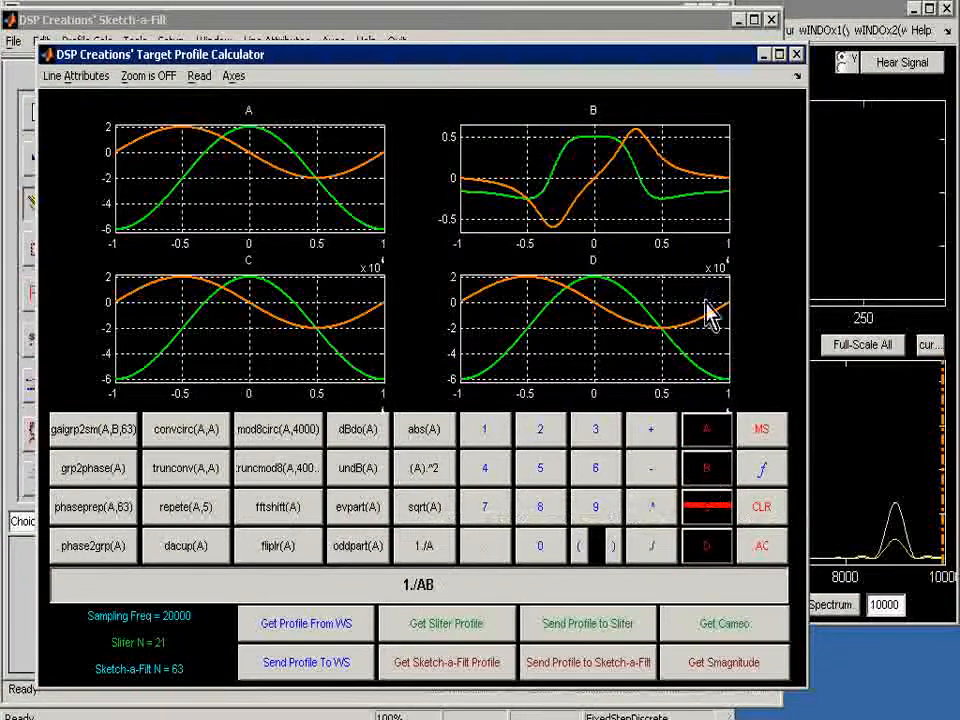
pyautogui.click(762, 55)
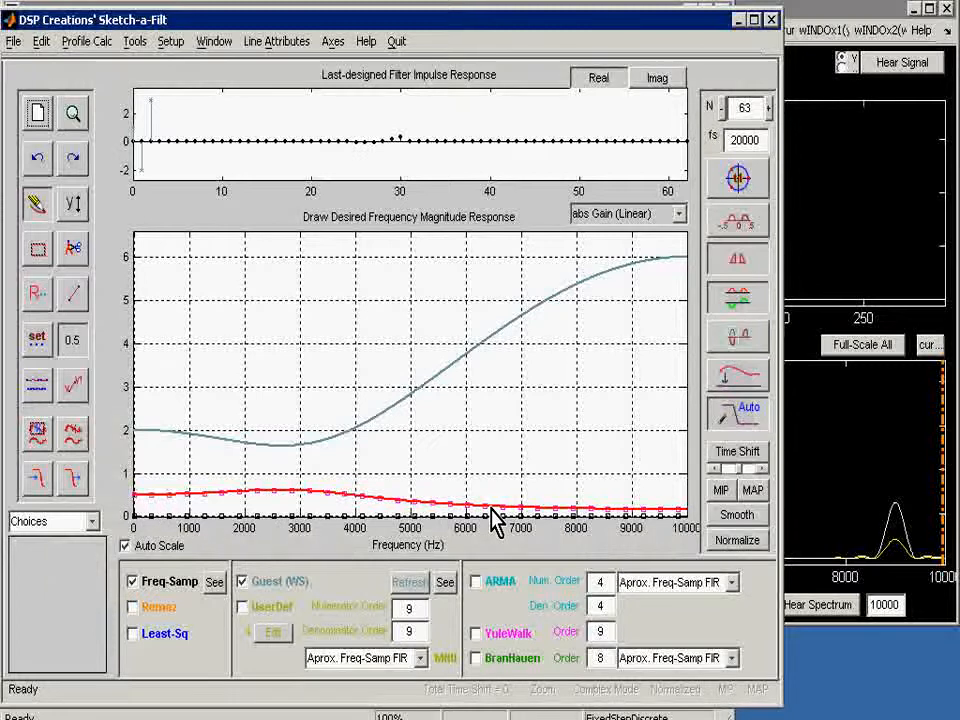
# Hide the Guest (WS) filter response and reduce the filter length N, trying 11 before settling on 13
pyautogui.click(243, 582)
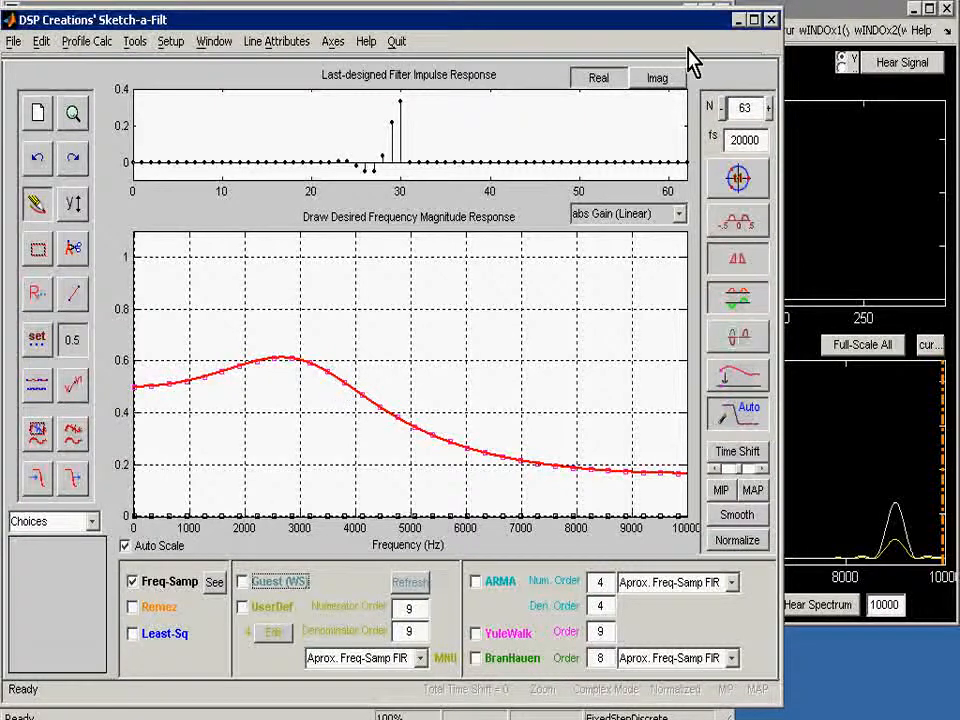
pyautogui.doubleClick(740, 107)
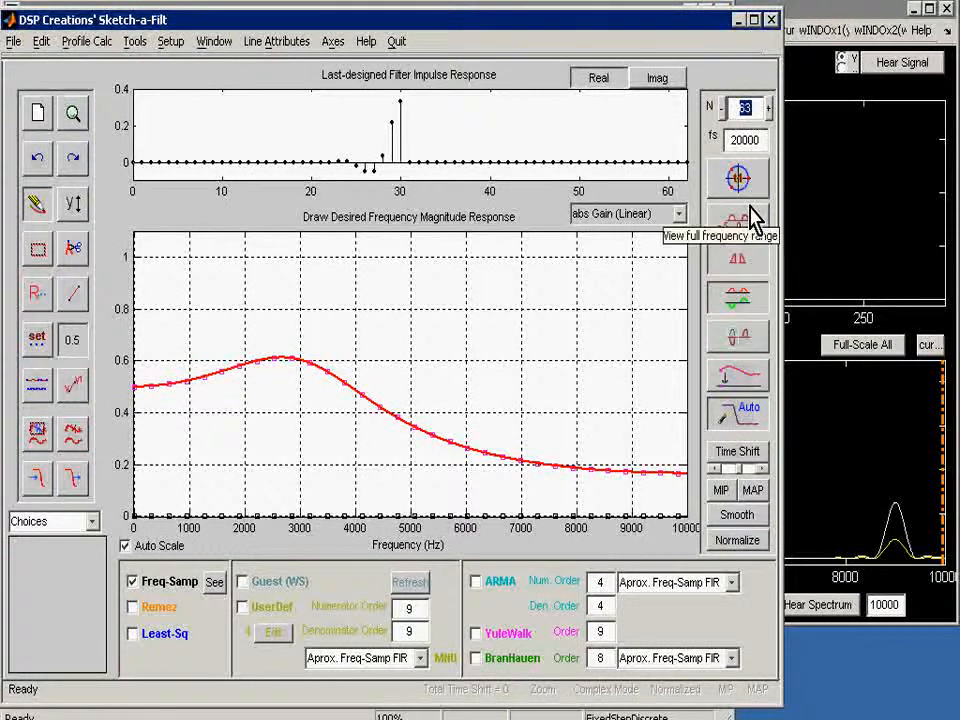
pyautogui.press('Return')
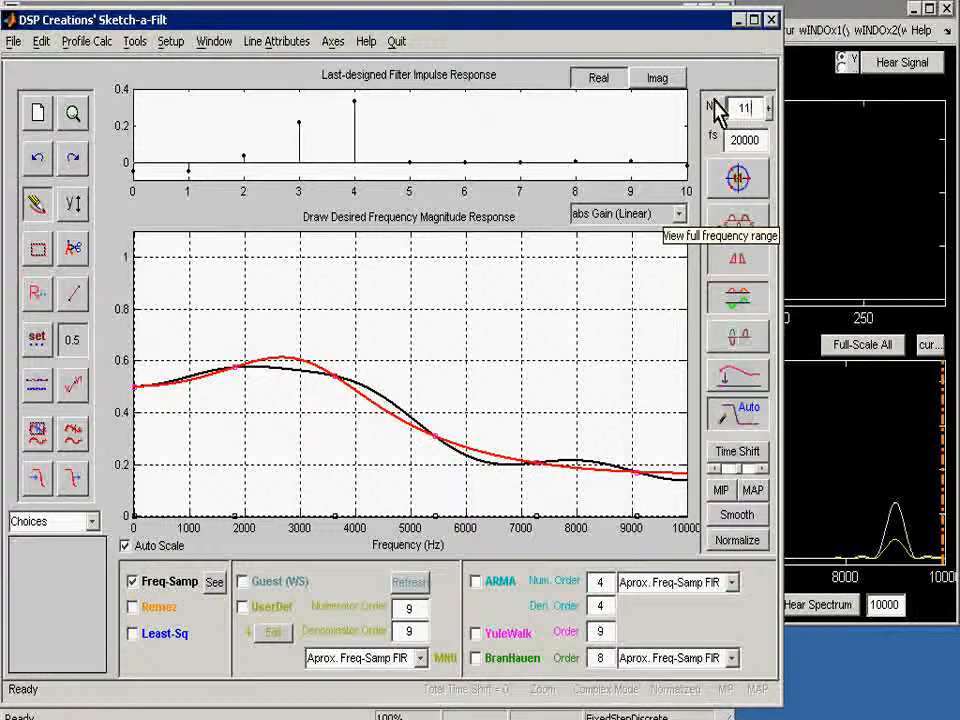
pyautogui.moveTo(744, 111); pyautogui.dragTo(753, 113)
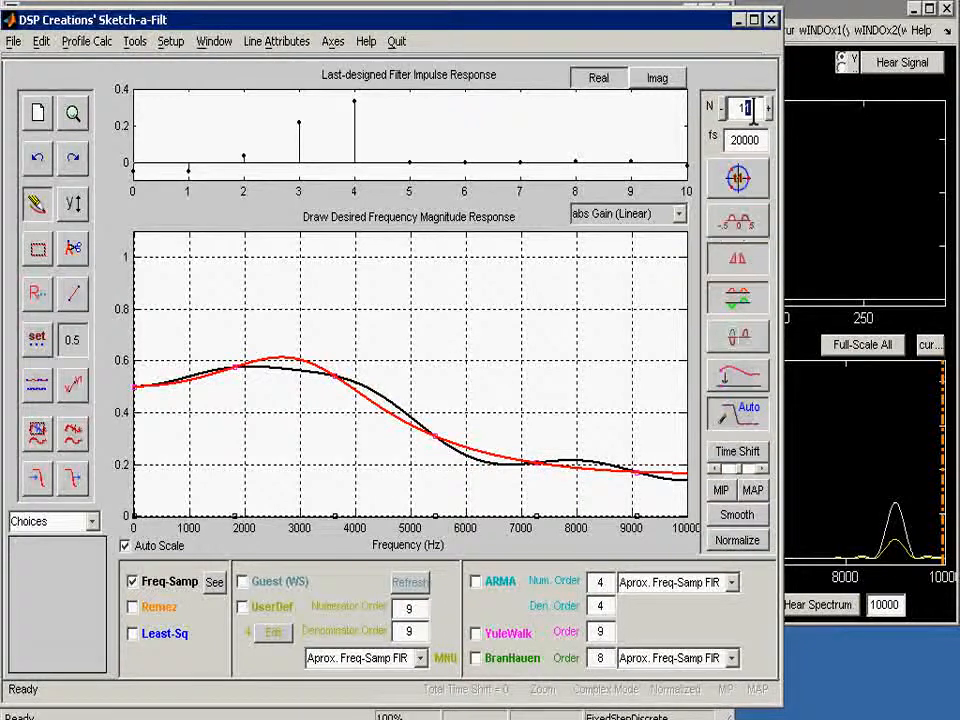
pyautogui.press('Return')
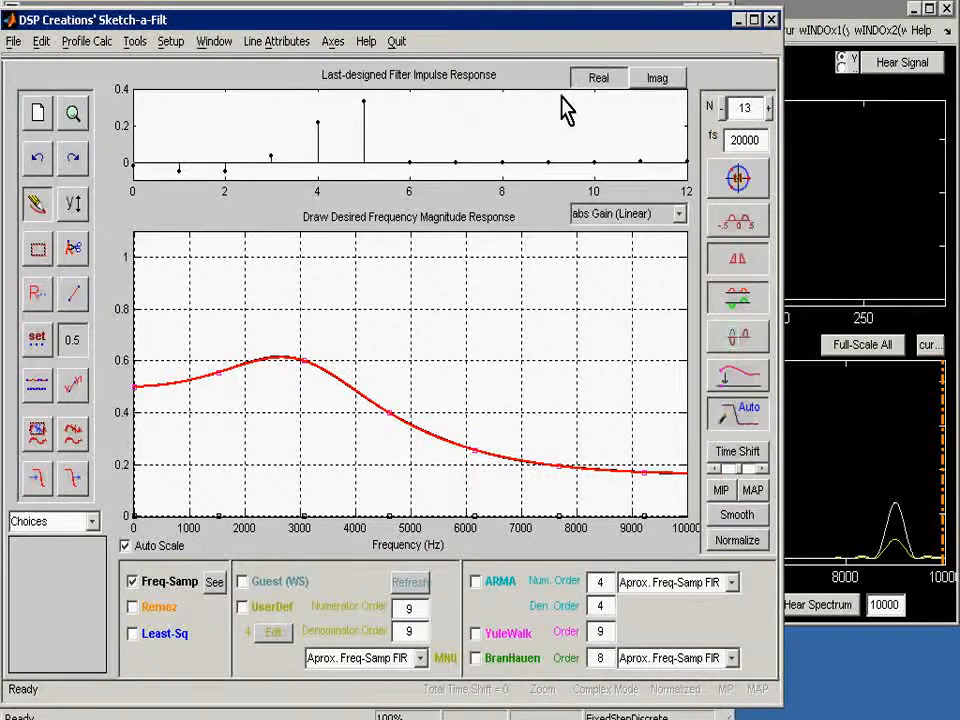
# Start the inversitMAPbyFIR model simulation and open Dualoverlay-Trace Signal Analyzer2 to view delayed s(k) against y3(k)
pyautogui.click(741, 19)
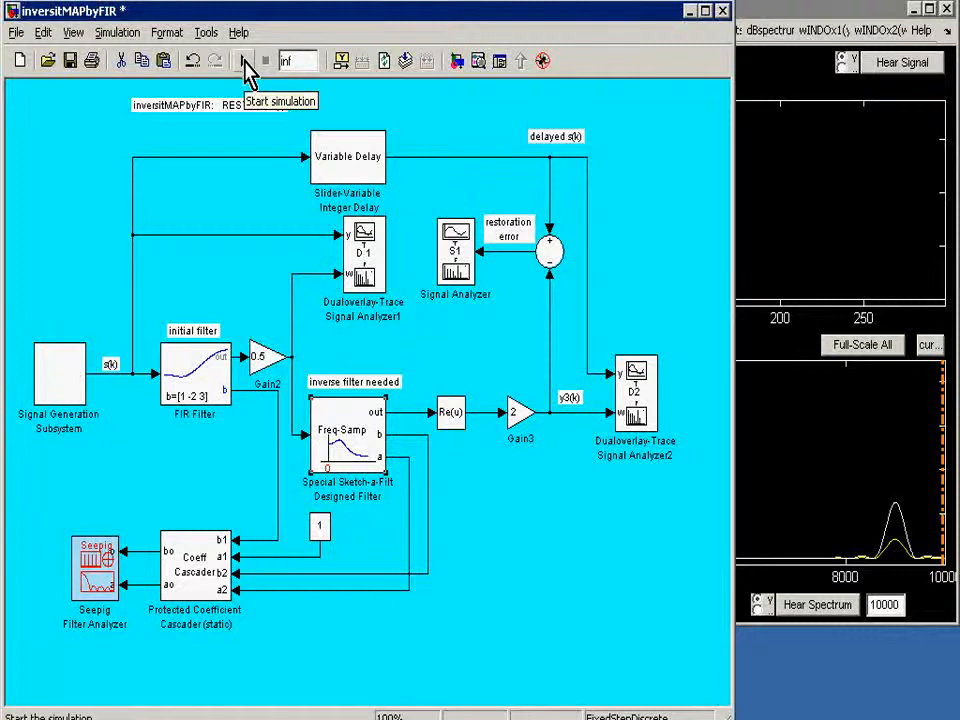
pyautogui.click(245, 62)
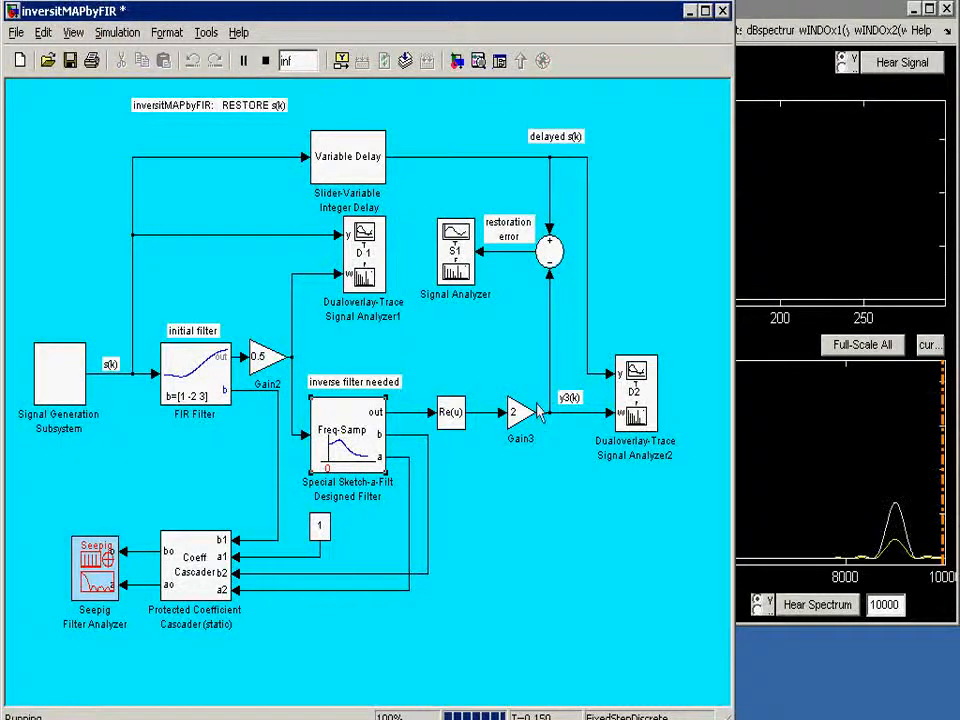
pyautogui.doubleClick(628, 408)
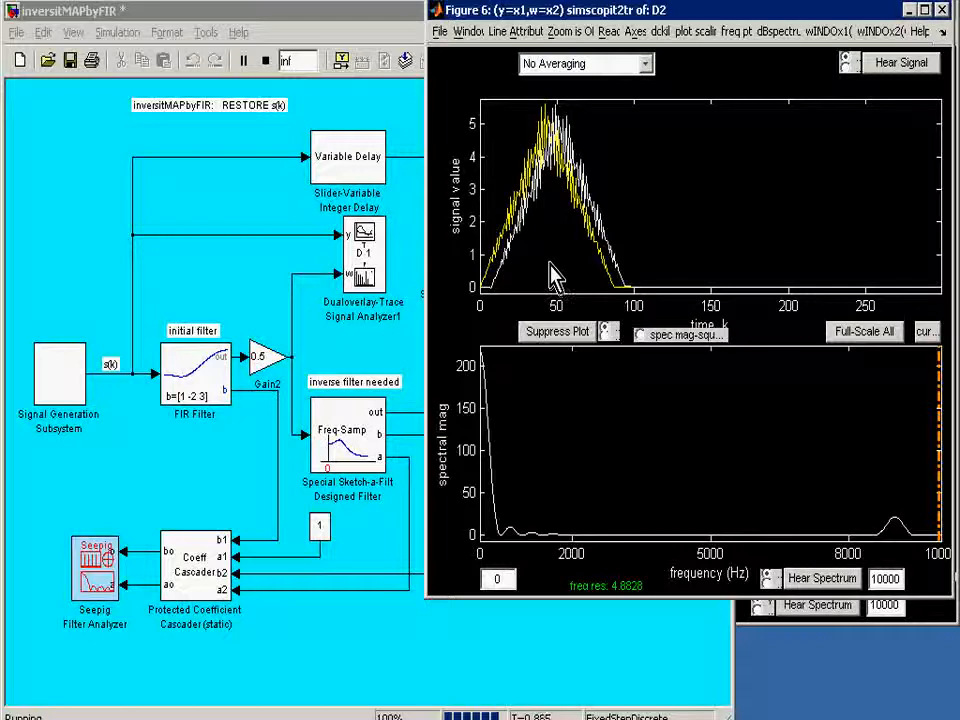
# Raise the Slider-Variable Integer Delay to 8 samples while comparing the two traces in Dualoverlay-Trace Signal Analyzer2
pyautogui.doubleClick(340, 158)
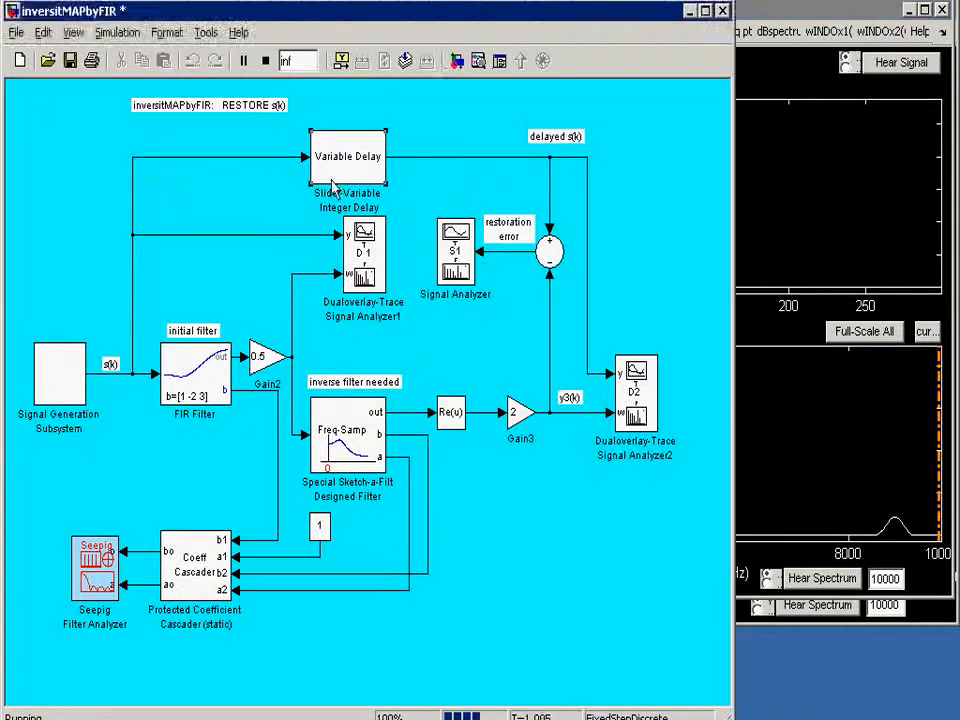
pyautogui.click(868, 279)
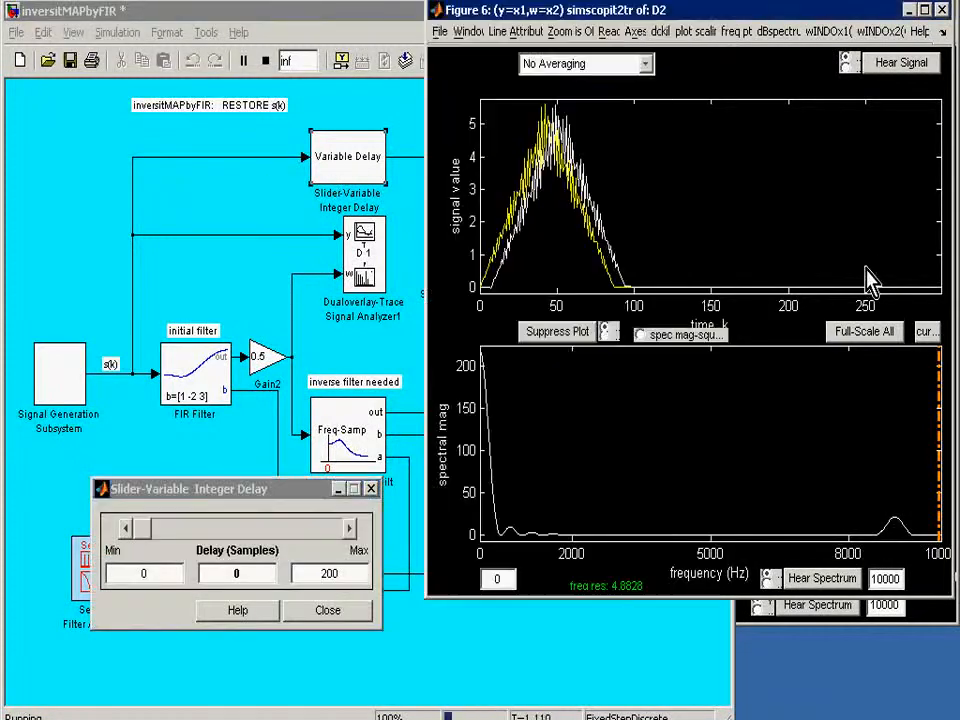
pyautogui.click(351, 529)
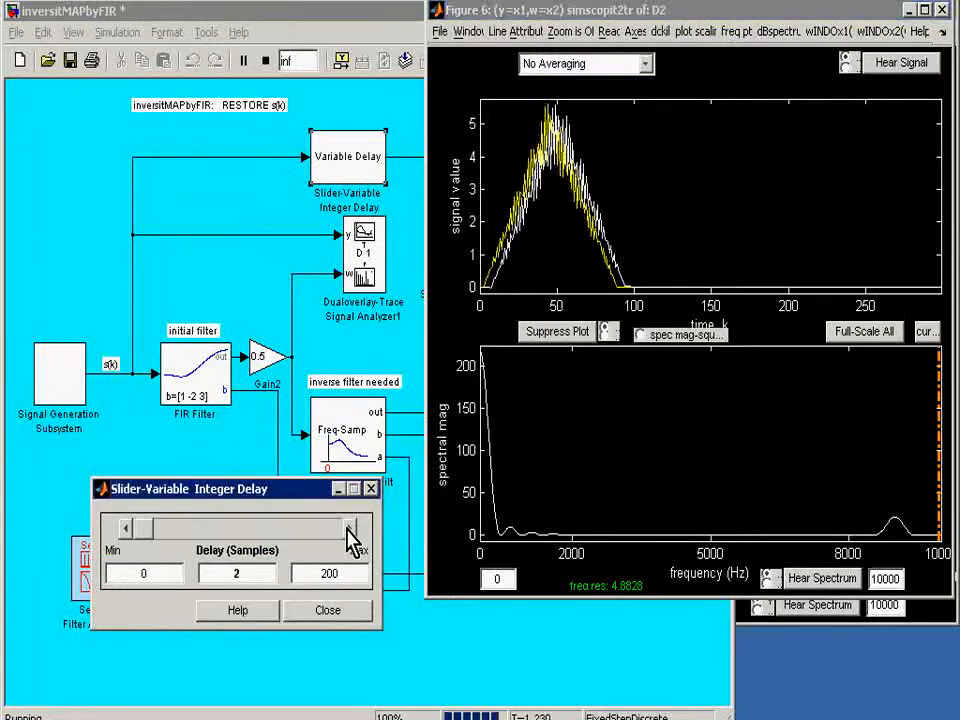
pyautogui.click(348, 528)
pyautogui.click(348, 528)
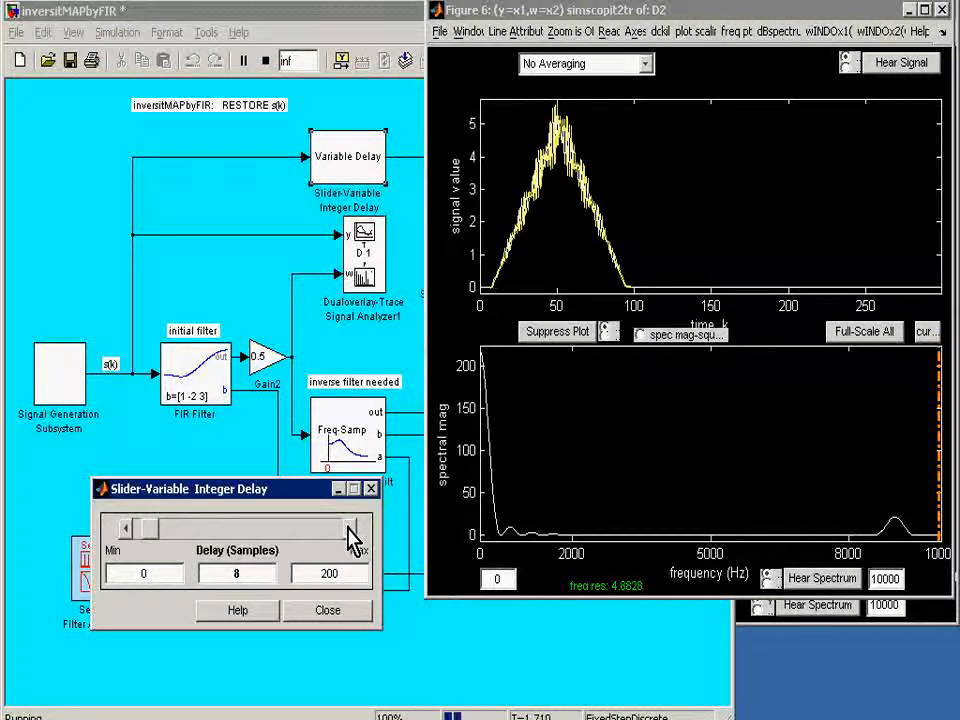
# Return to the model and open Signal Analyzer S1 to examine the restoration error
pyautogui.click(400, 205)
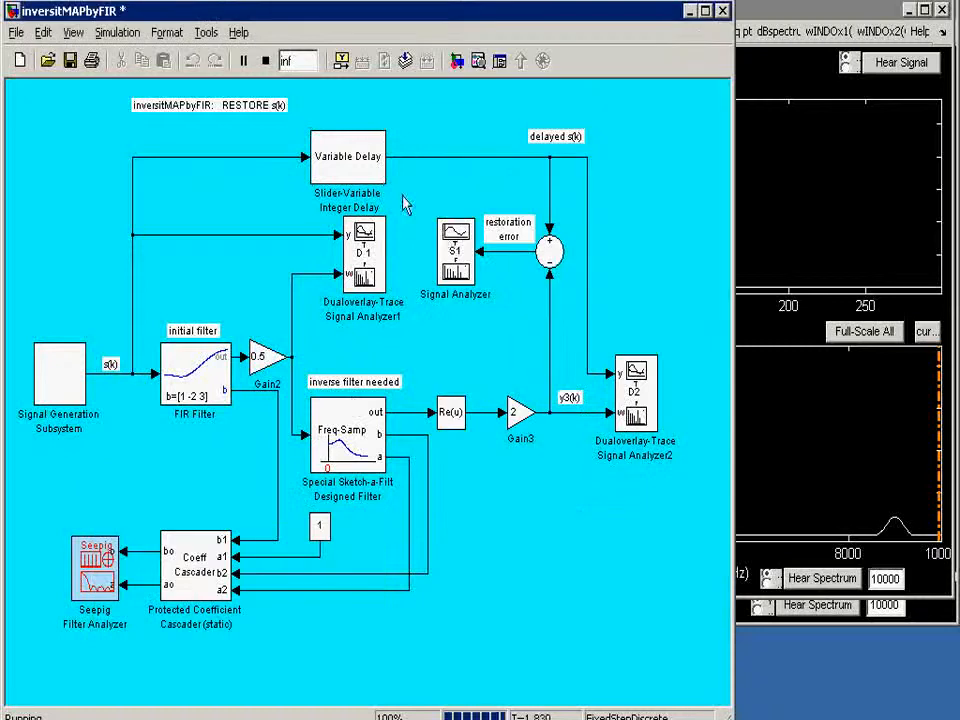
pyautogui.click(463, 283)
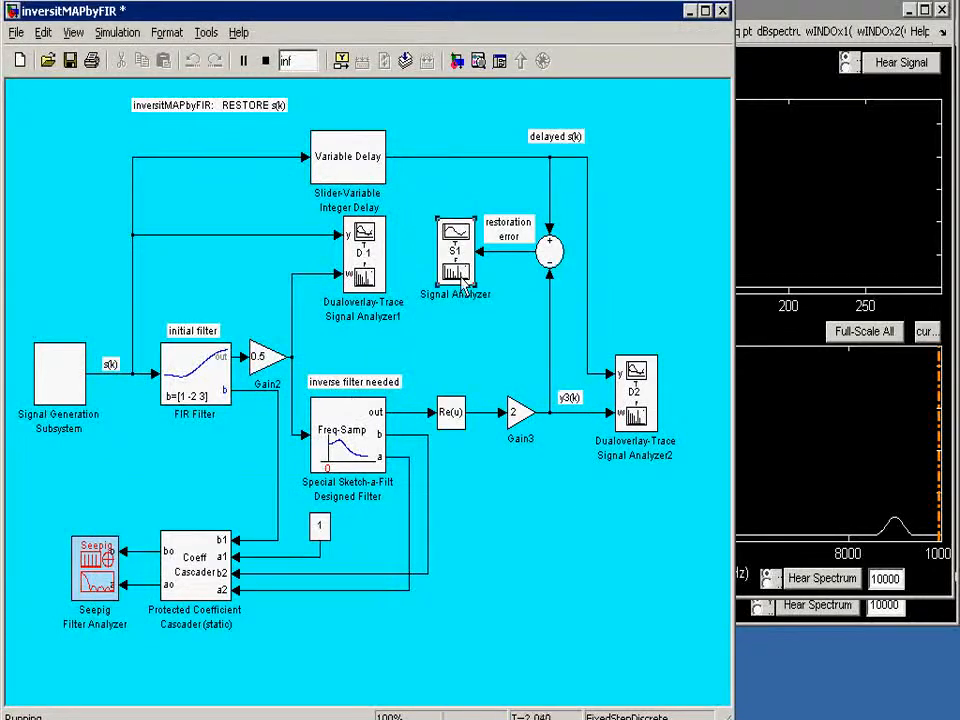
pyautogui.doubleClick(463, 283)
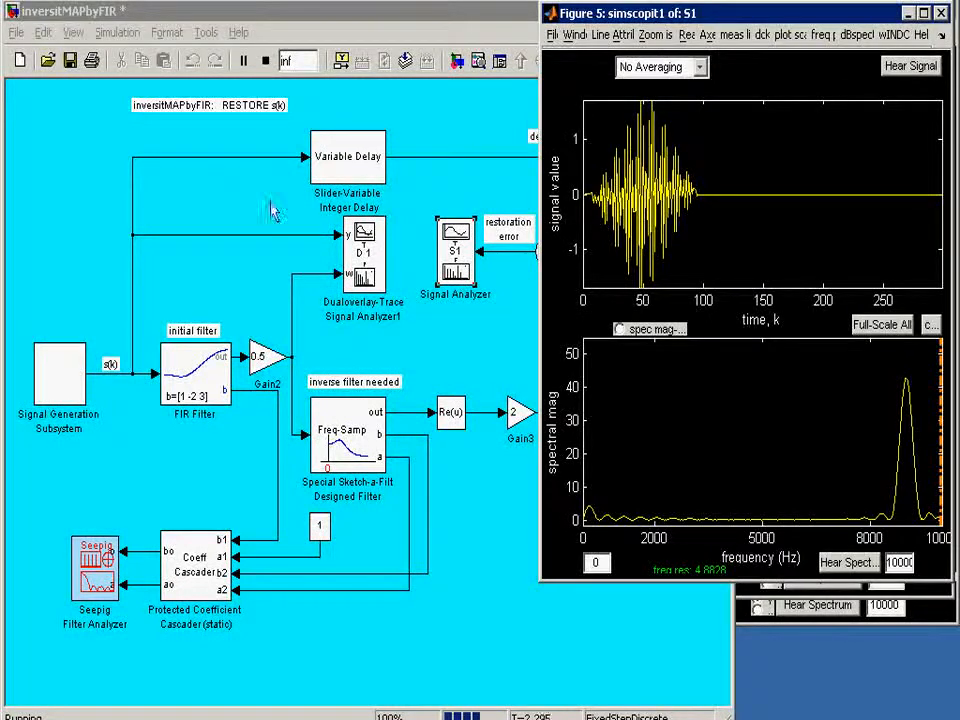
# Set the Slider-Variable Integer Delay to 7 samples and close its slider window
pyautogui.click(342, 179)
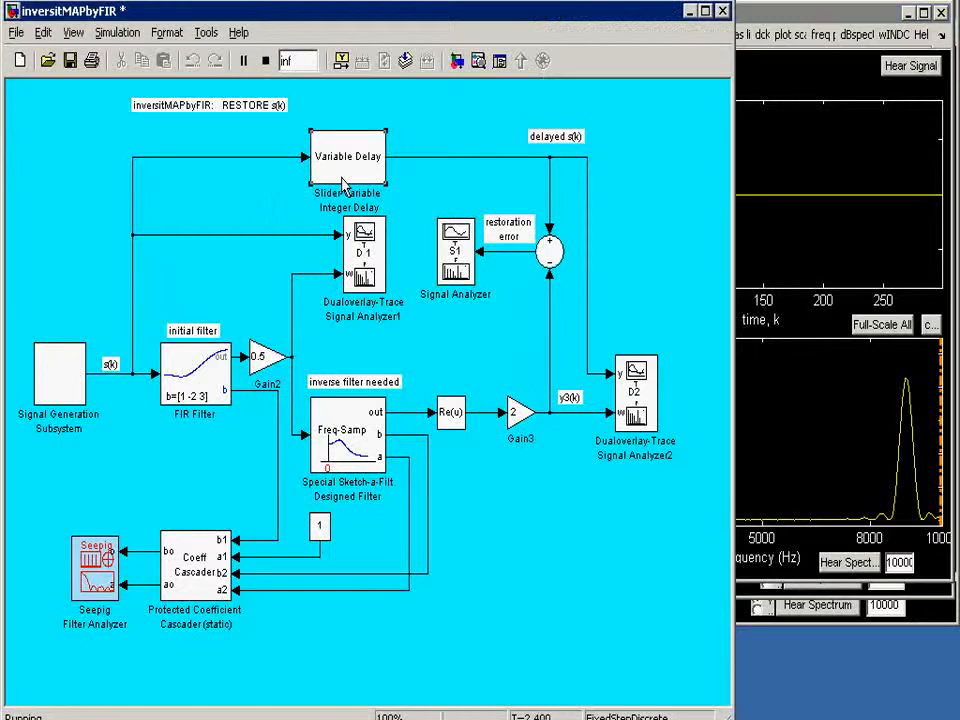
pyautogui.doubleClick(345, 160)
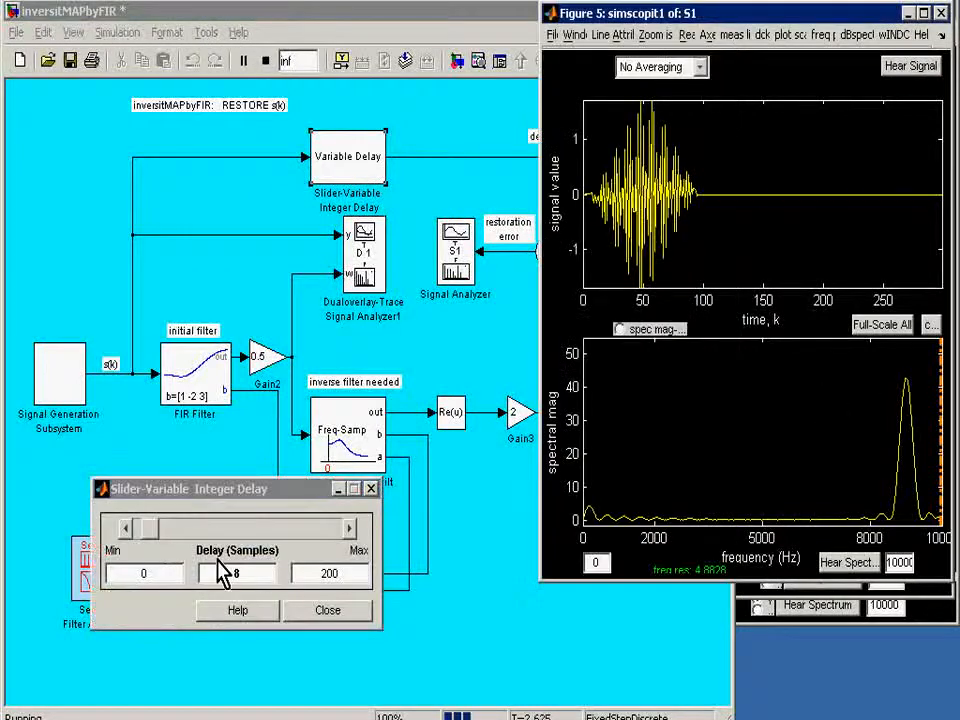
pyautogui.click(124, 529)
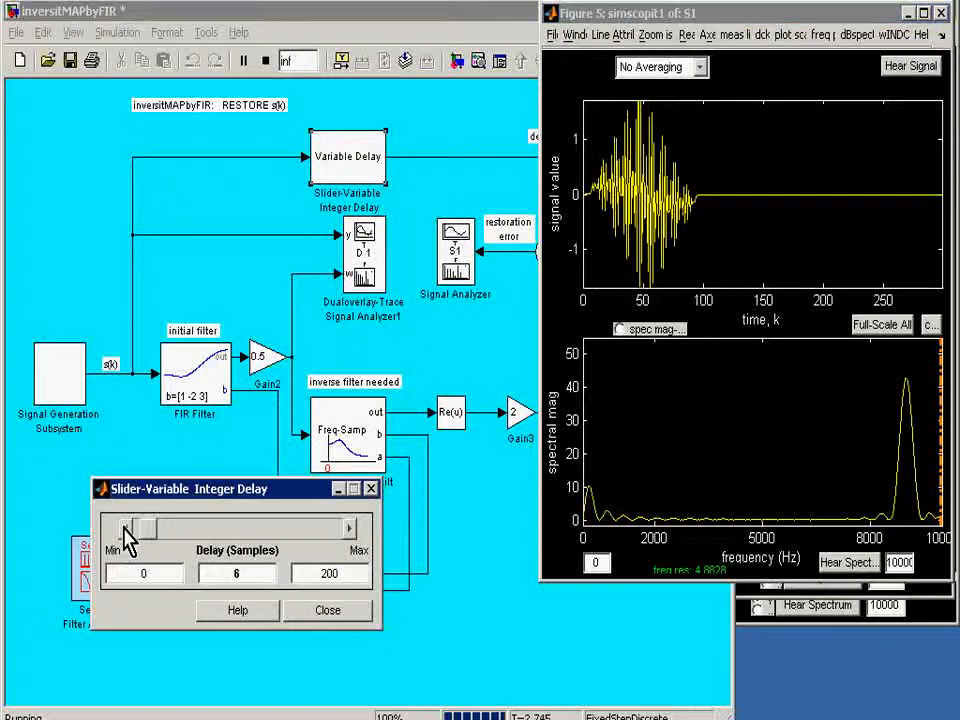
pyautogui.doubleClick(257, 573)
pyautogui.write('7')
pyautogui.press('Return')
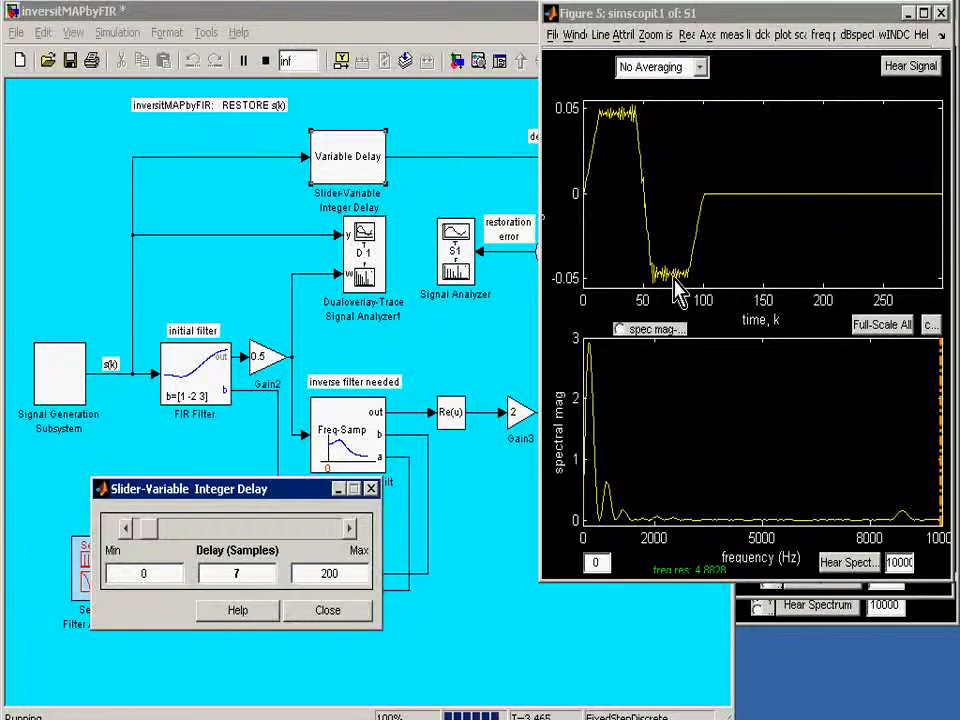
pyautogui.click(373, 489)
# Reopen Dualoverlay-Trace Signal Analyzer2 and repeatedly suppress and restore one trace to compare delayed s(k) with y3(k)
pyautogui.click(496, 334)
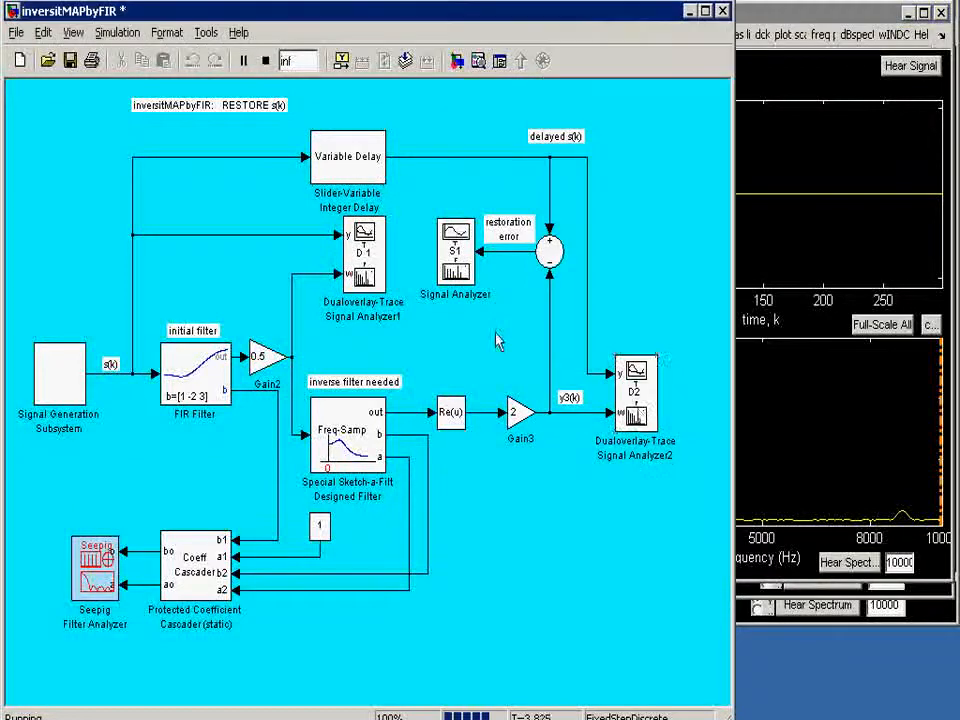
pyautogui.doubleClick(624, 386)
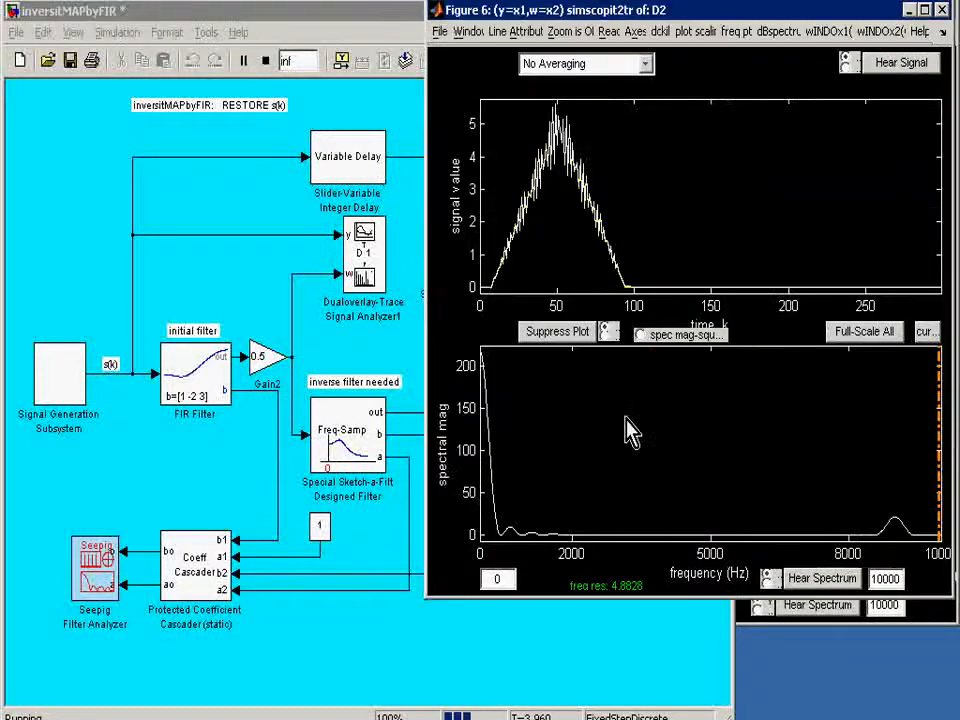
pyautogui.click(558, 334)
pyautogui.click(558, 334)
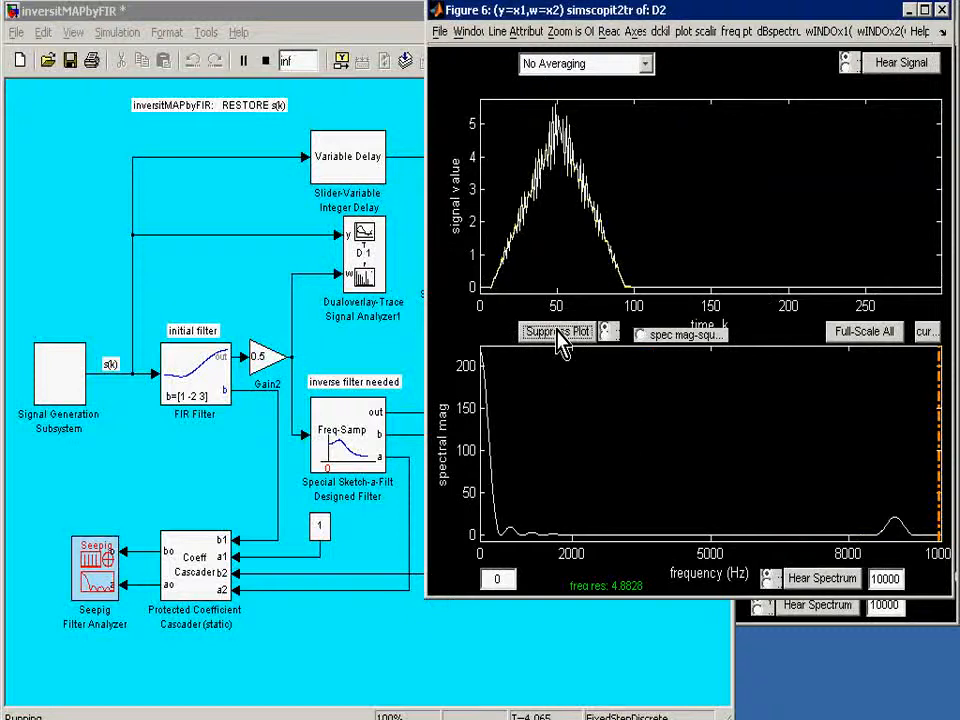
pyautogui.click(558, 334)
pyautogui.click(558, 334)
pyautogui.click(558, 334)
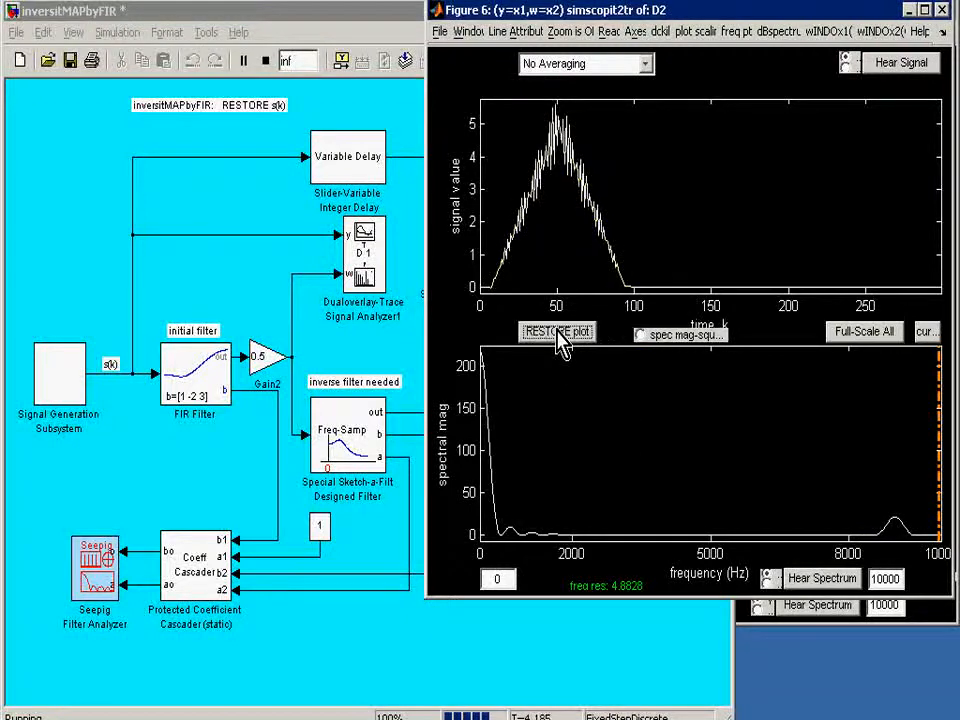
pyautogui.click(558, 331)
# Bring Signal Analyzer S1 back up and inspect the restoration error's waveform and spectrum
pyautogui.click(399, 208)
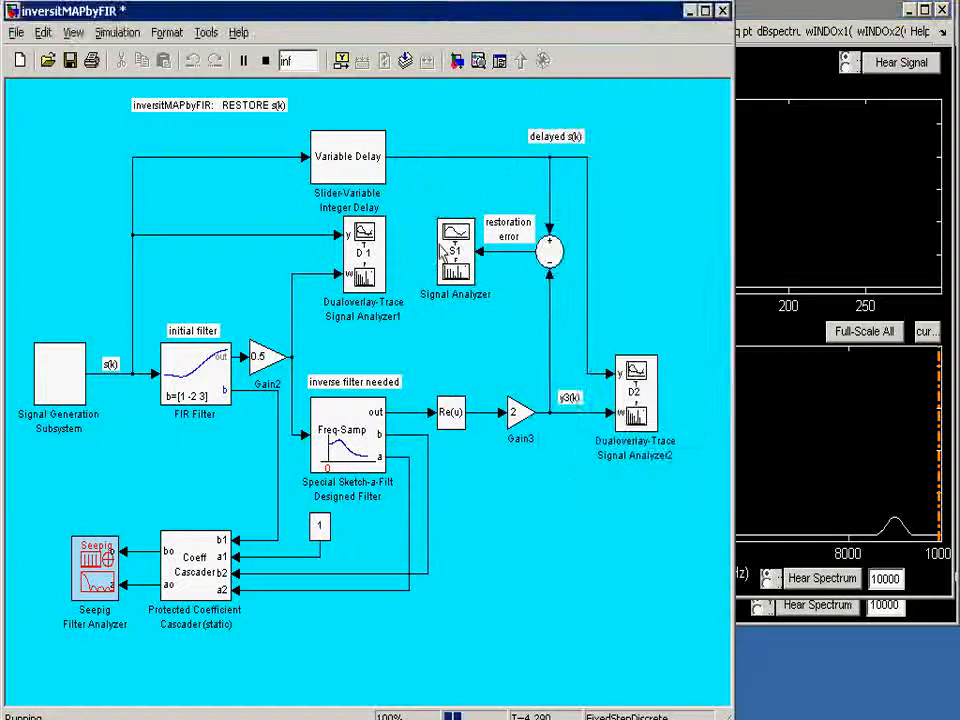
pyautogui.click(455, 257)
pyautogui.doubleClick(455, 257)
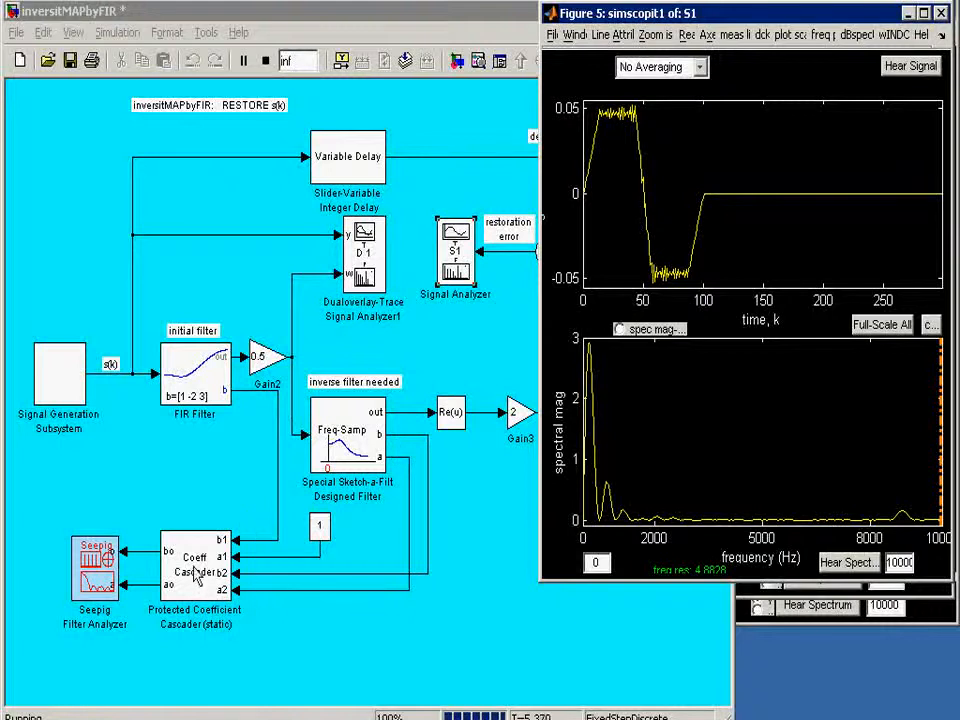
# Open the Seepig Filter Analyzer for the cascaded filters and inspect the Gain plot, followed by Group Delay (samps)
pyautogui.doubleClick(97, 568)
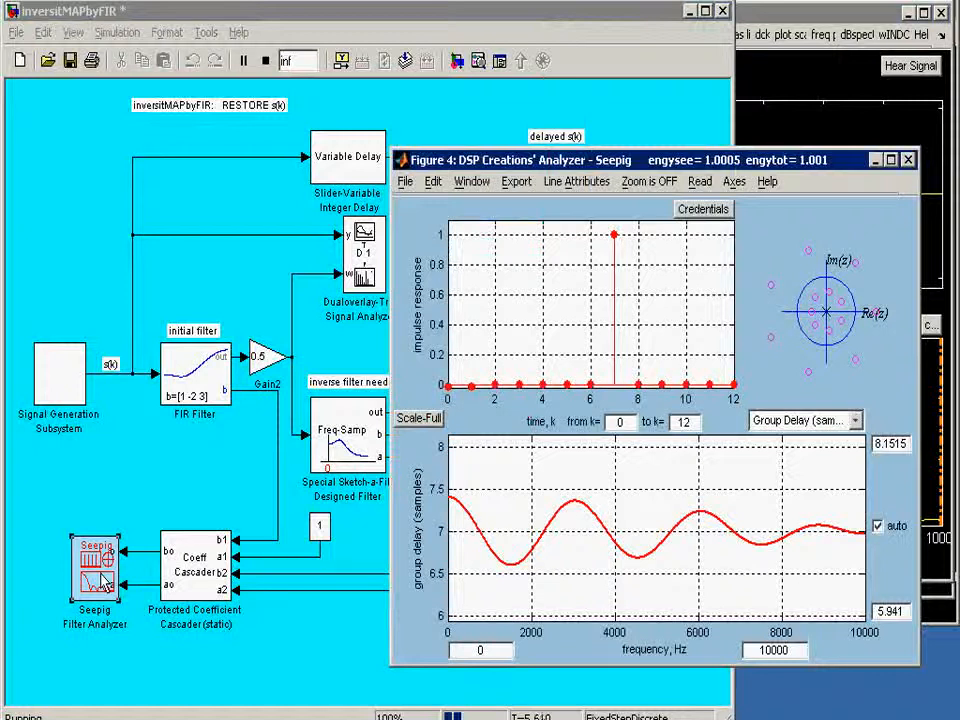
pyautogui.click(852, 420)
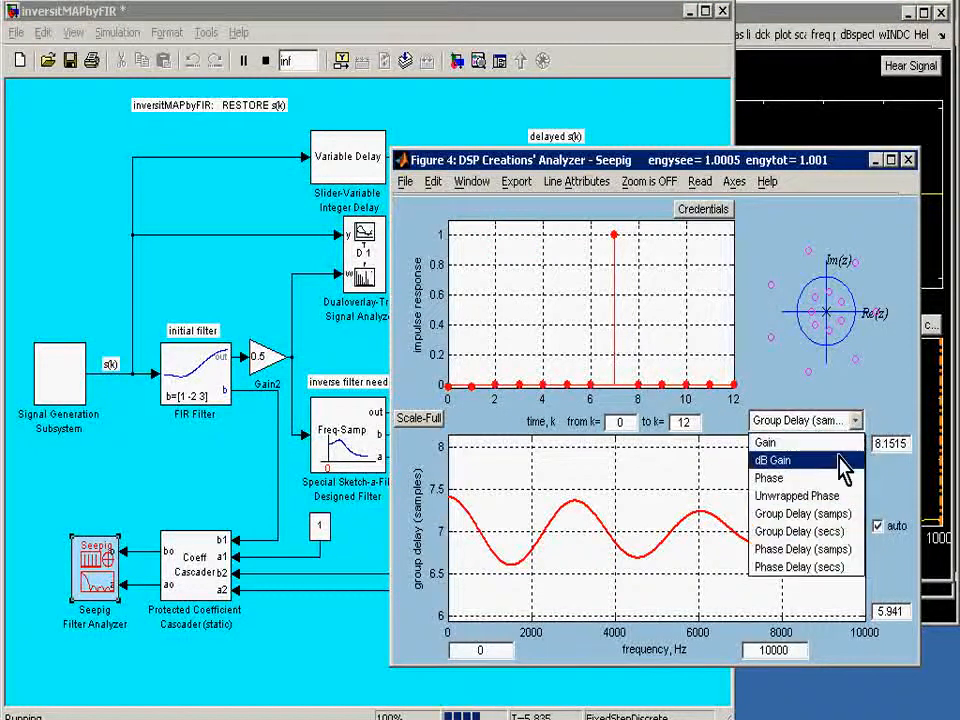
pyautogui.click(850, 442)
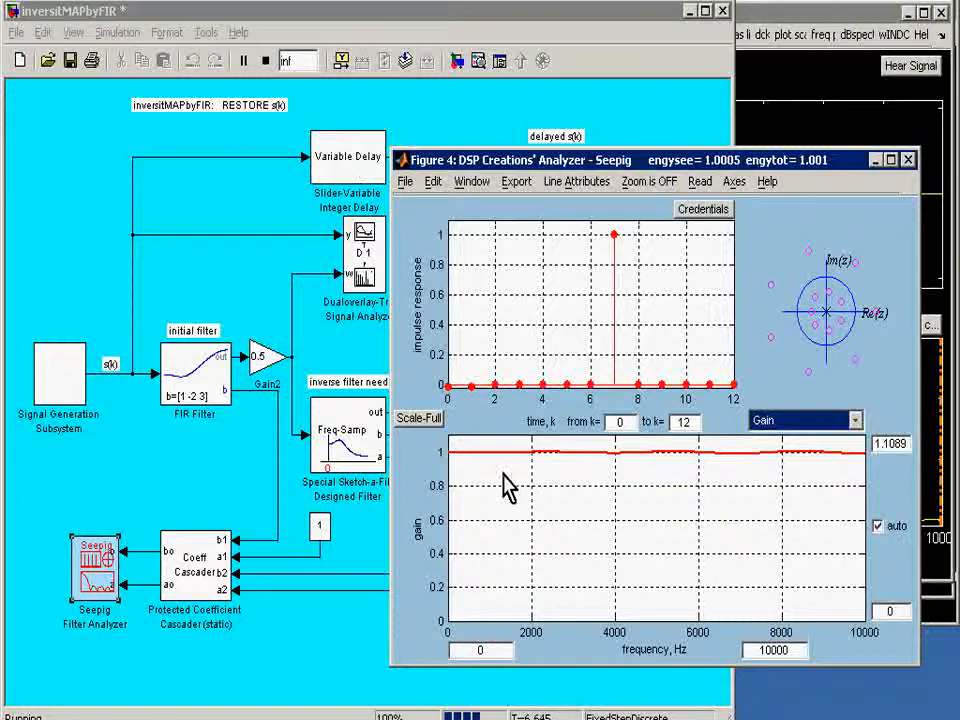
pyautogui.click(857, 421)
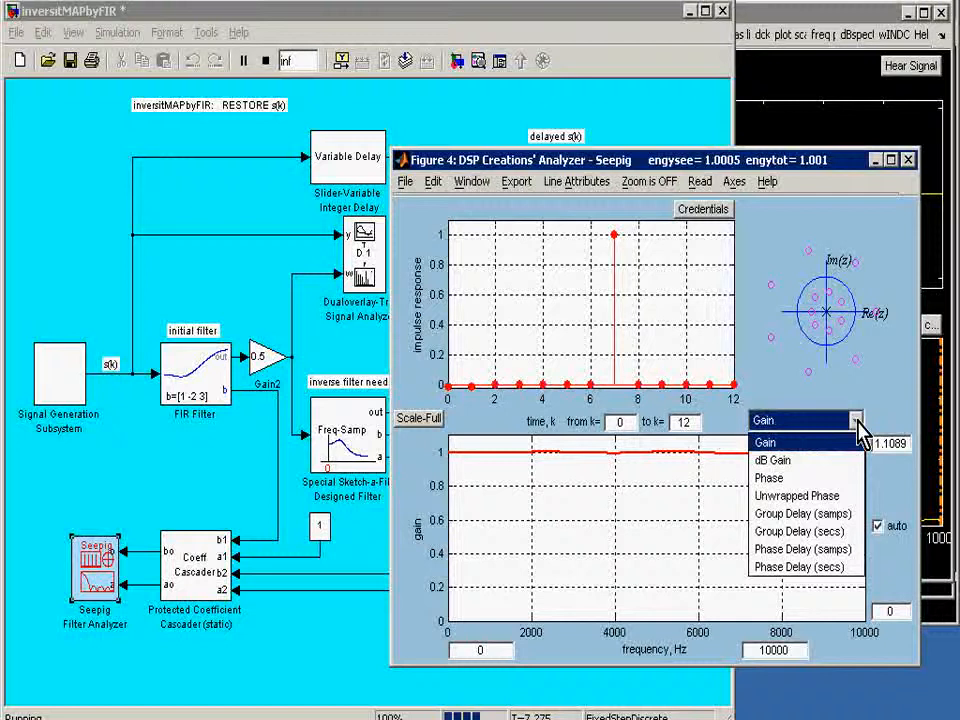
pyautogui.click(838, 514)
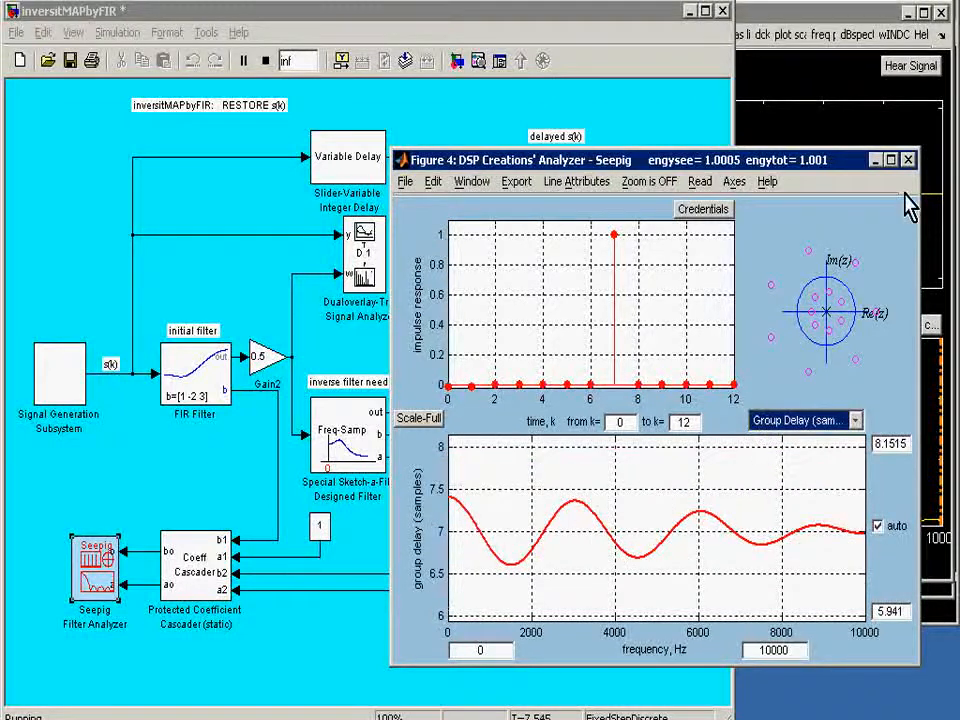
# Close the Seepig group delay window and move the remaining Seepig gain window aside to uncover the model's filter blocks
pyautogui.click(909, 160)
pyautogui.doubleClick(452, 404)
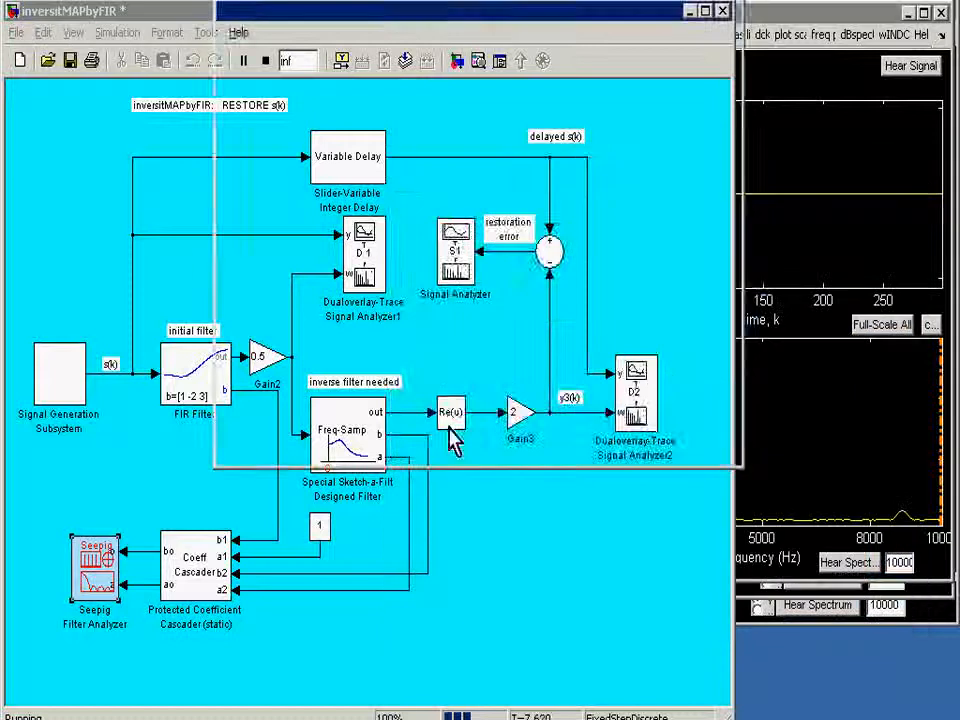
pyautogui.moveTo(586, 0); pyautogui.dragTo(944, 165)
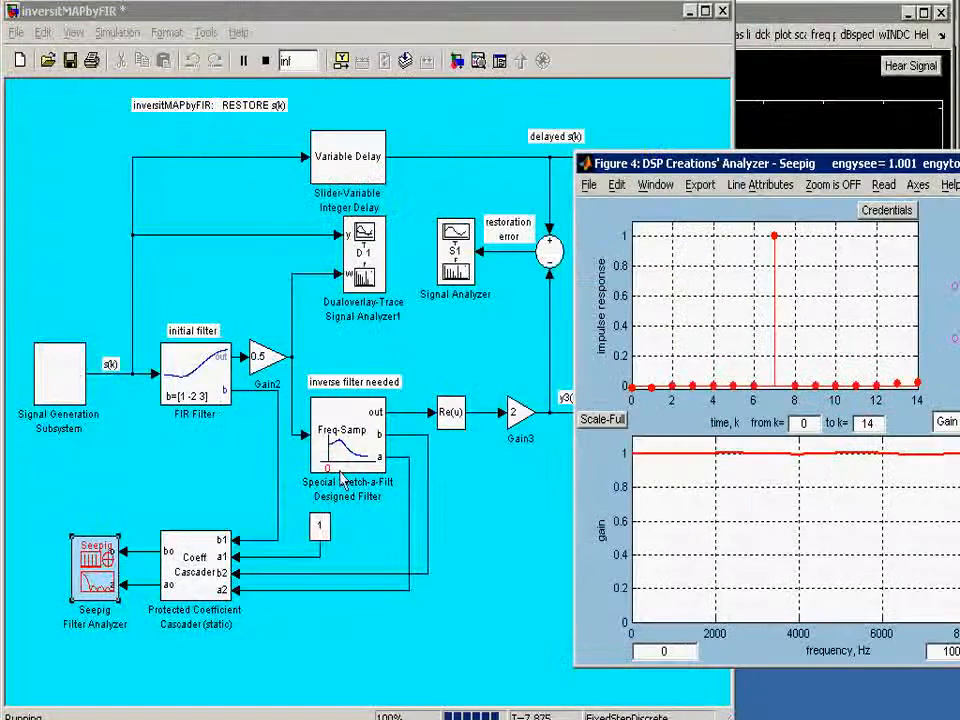